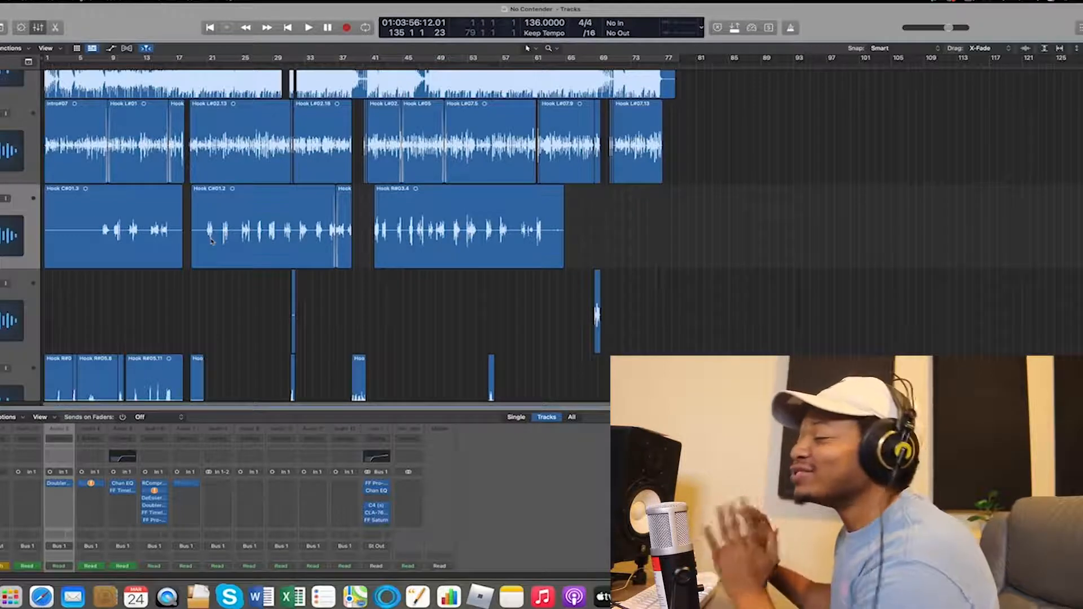
# Step: Insert the stereo Waves DeEsser on the Aux 1 channel between the Channel EQ and the C4
pyautogui.click(378, 497)
pyautogui.click(344, 500)
pyautogui.click(370, 500)
pyautogui.moveTo(397, 529)
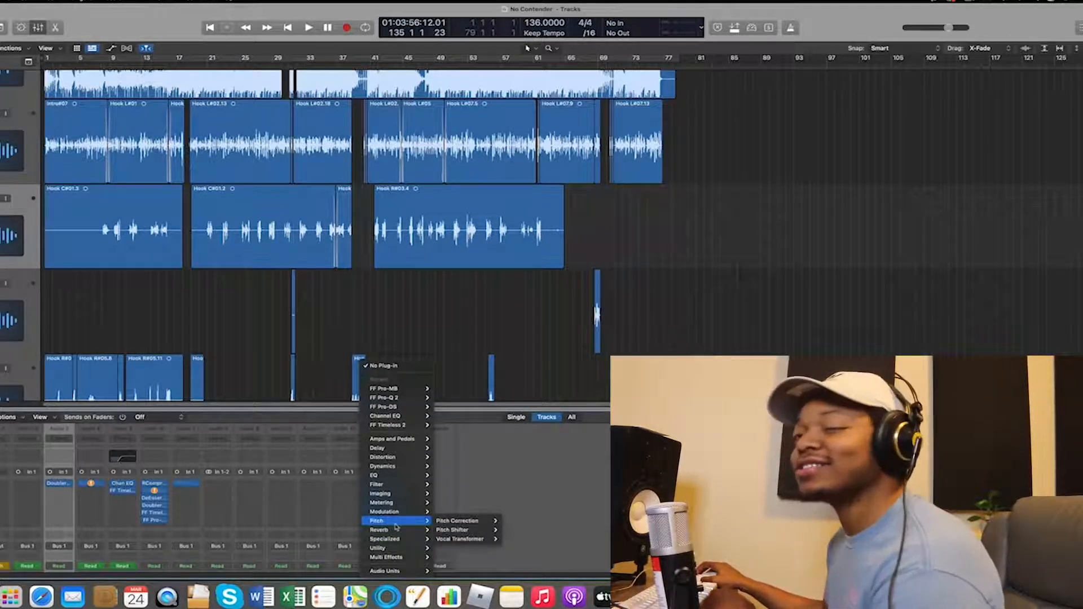
pyautogui.moveTo(397, 502)
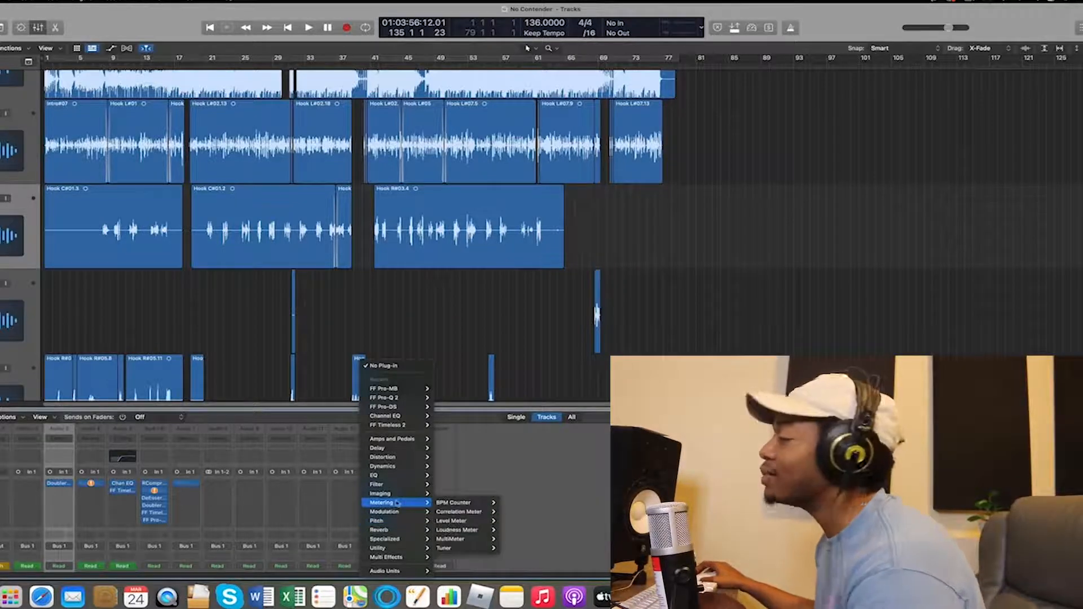
pyautogui.moveTo(414, 458)
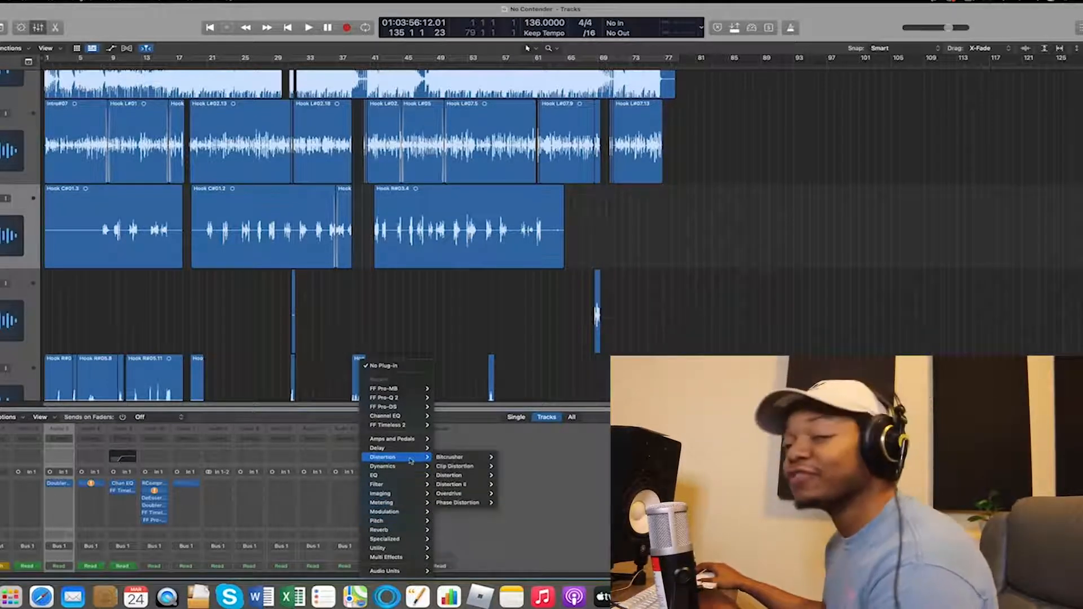
pyautogui.moveTo(410, 572)
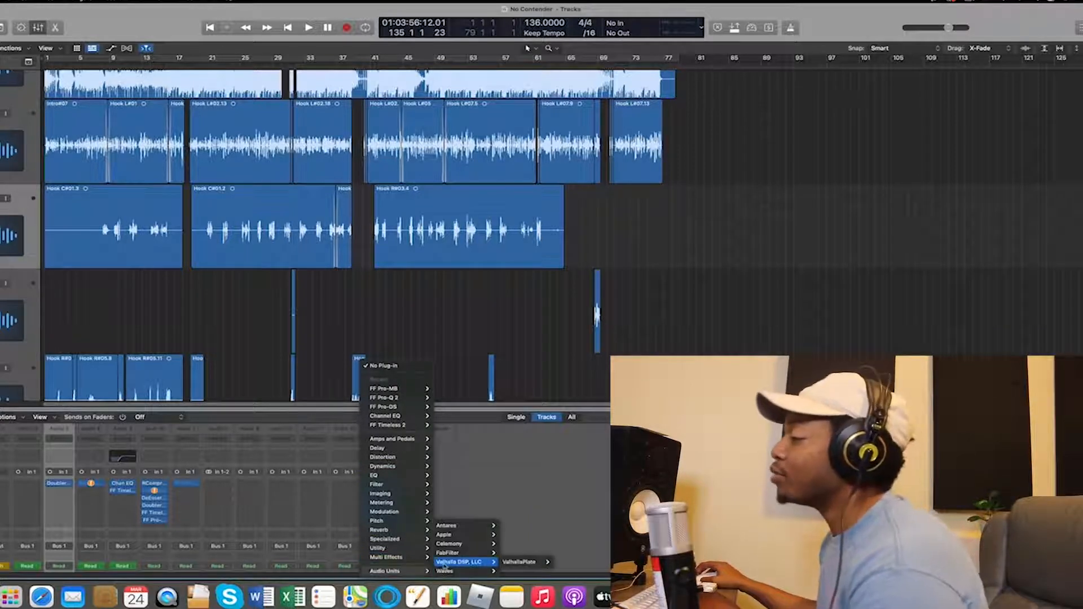
pyautogui.moveTo(444, 571)
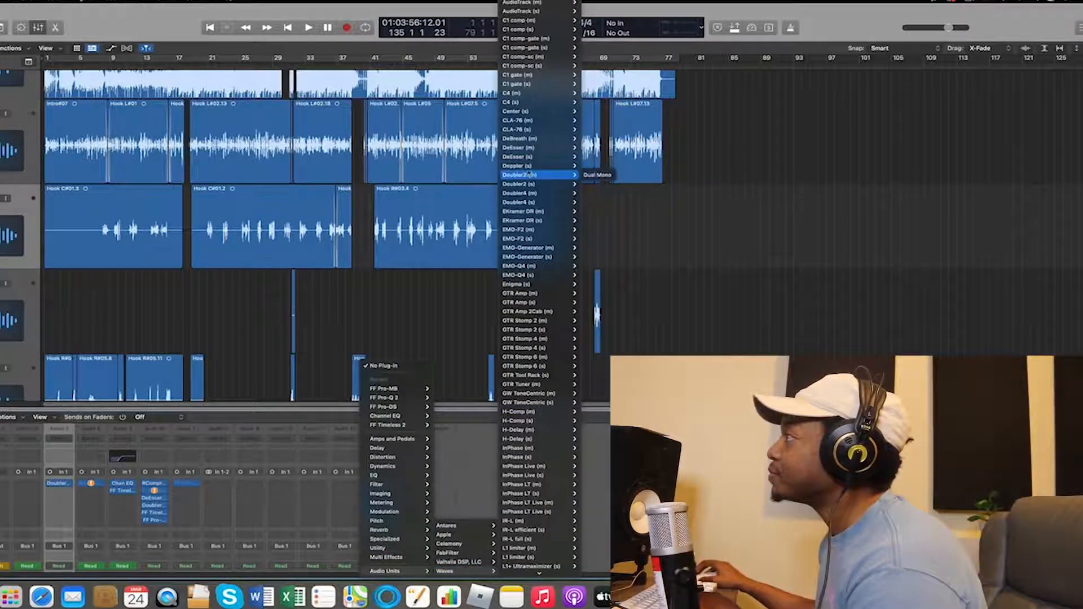
pyautogui.click(534, 156)
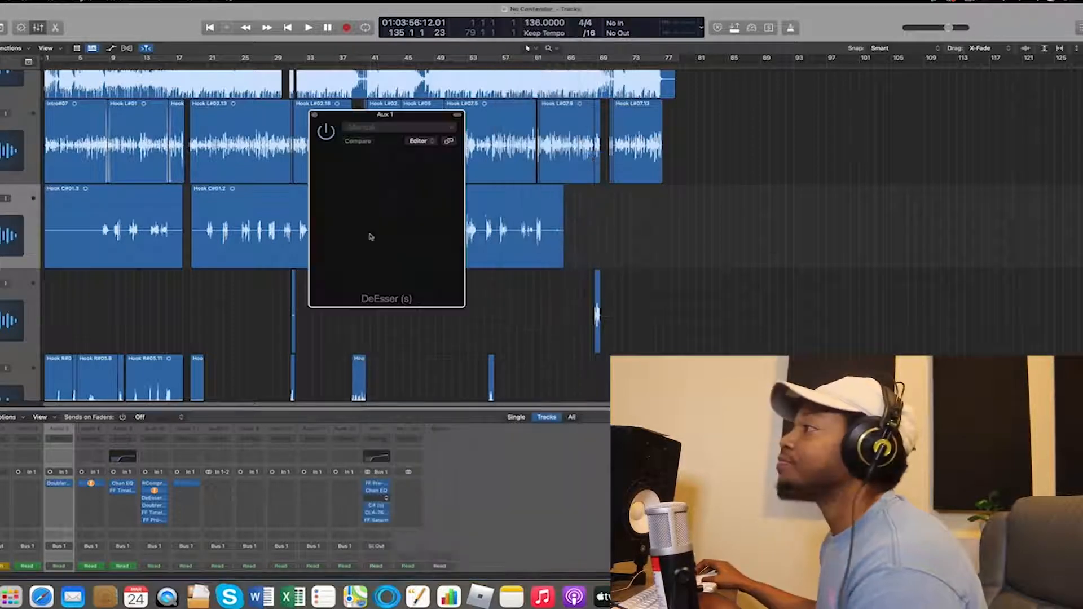
# Step: Reposition the DeEsser window over the tracks and set its Audio mode to Wide
pyautogui.moveTo(391, 119); pyautogui.dragTo(450, 151)
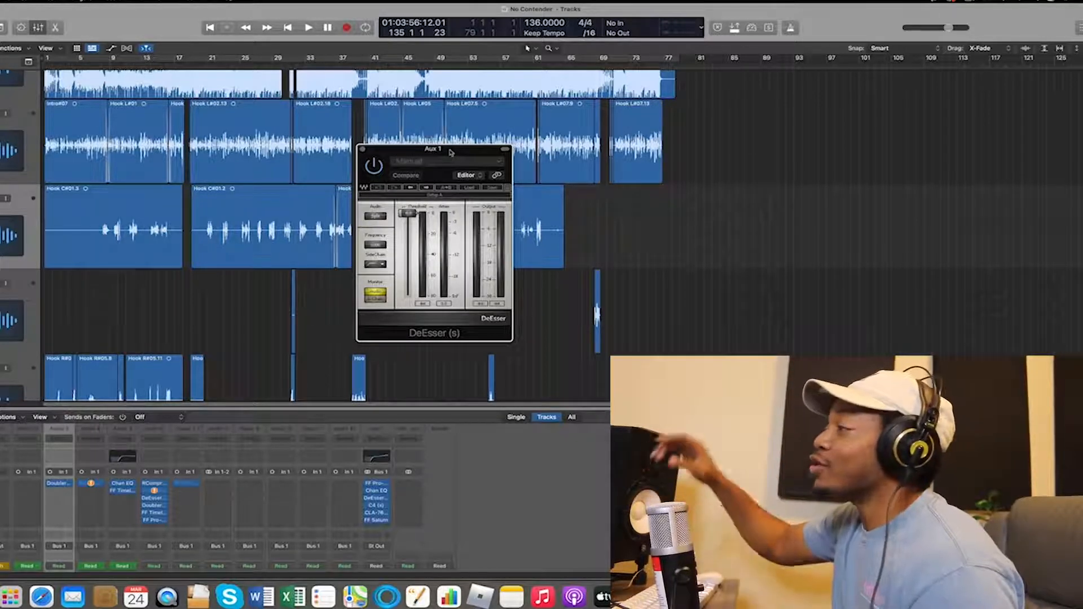
pyautogui.moveTo(427, 151); pyautogui.dragTo(459, 153)
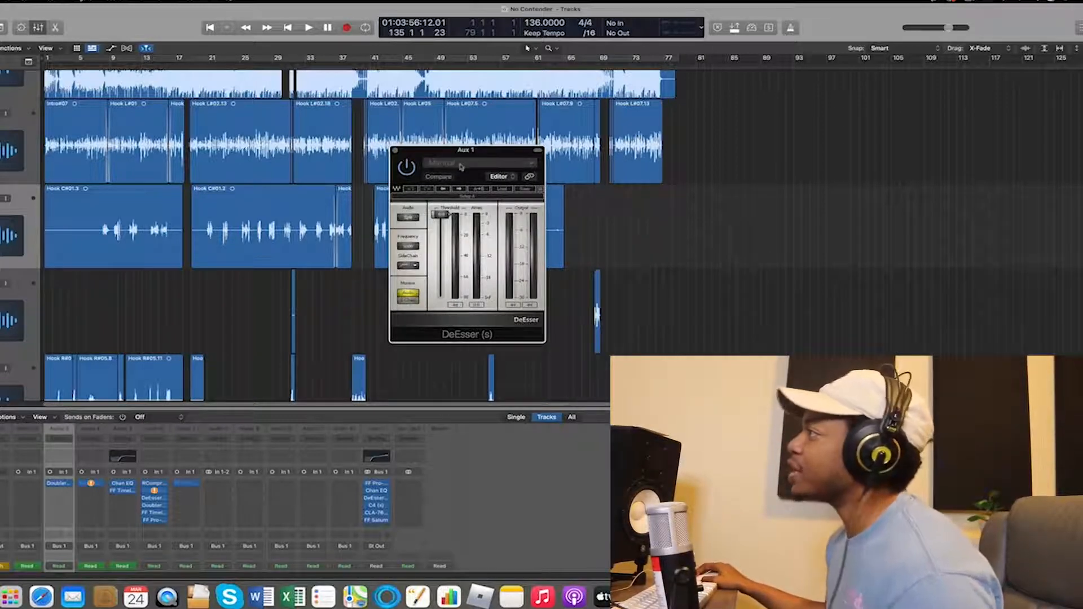
pyautogui.moveTo(463, 154); pyautogui.dragTo(448, 159)
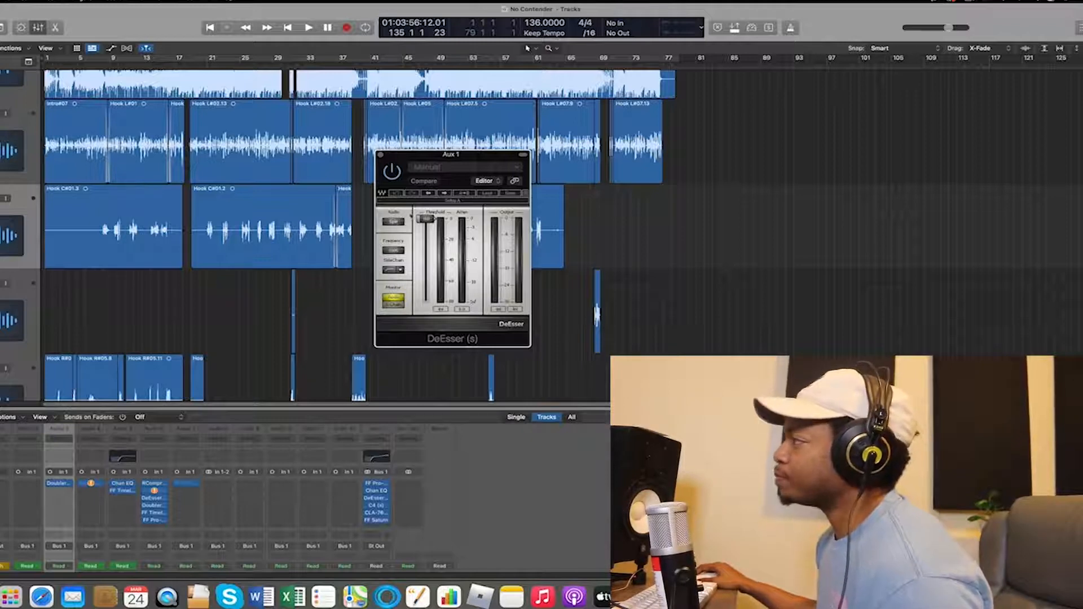
pyautogui.click(394, 223)
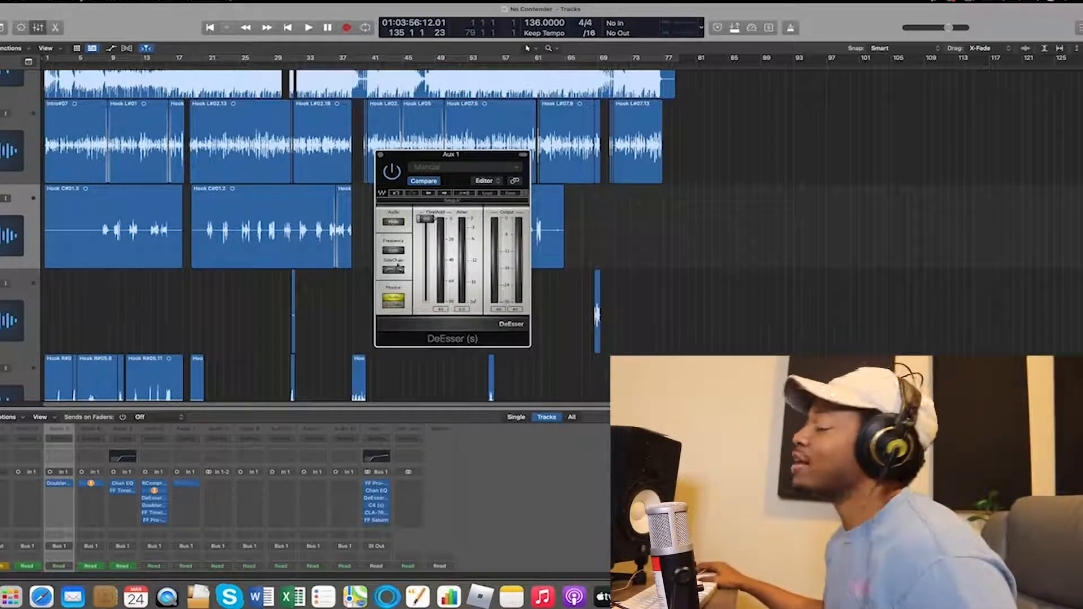
# Step: Insert a stereo FF Pro-MB after Saturn on Aux 1 and place its window beside the DeEsser
pyautogui.click(377, 520)
pyautogui.click(351, 527)
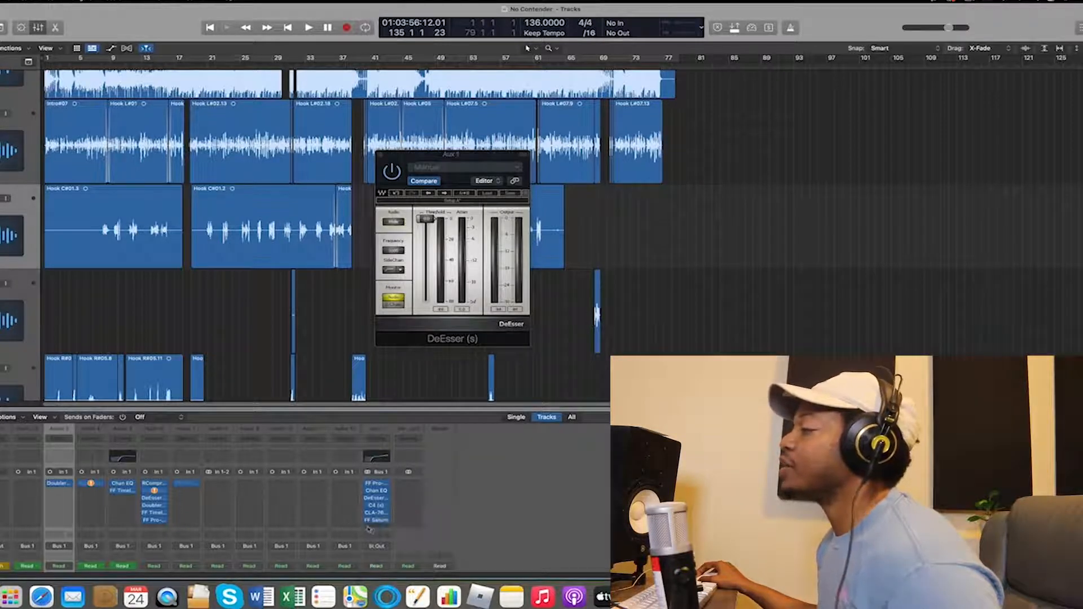
pyautogui.click(371, 530)
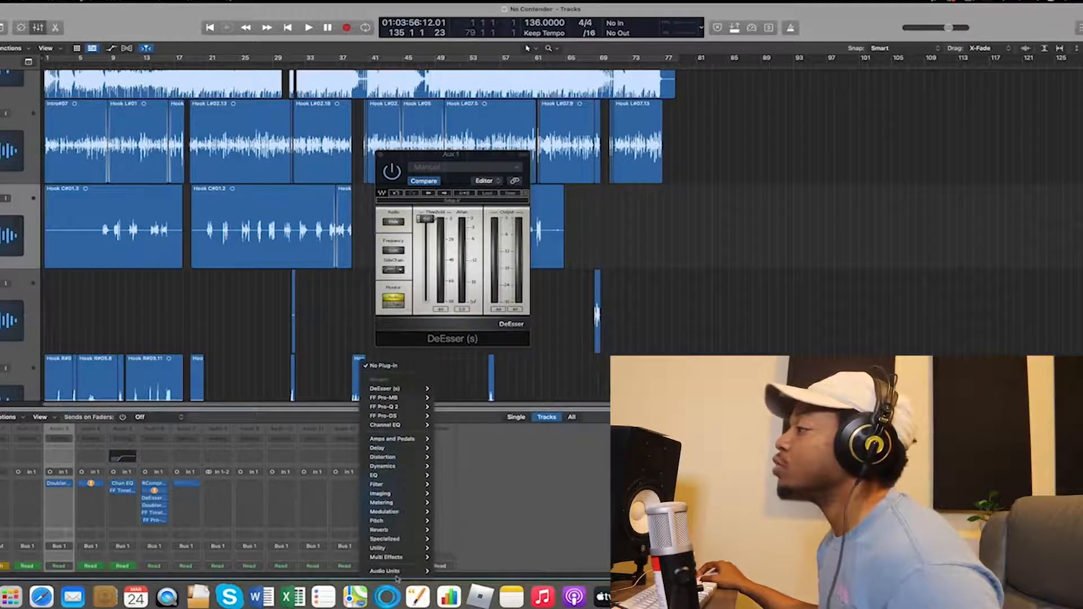
pyautogui.moveTo(406, 416)
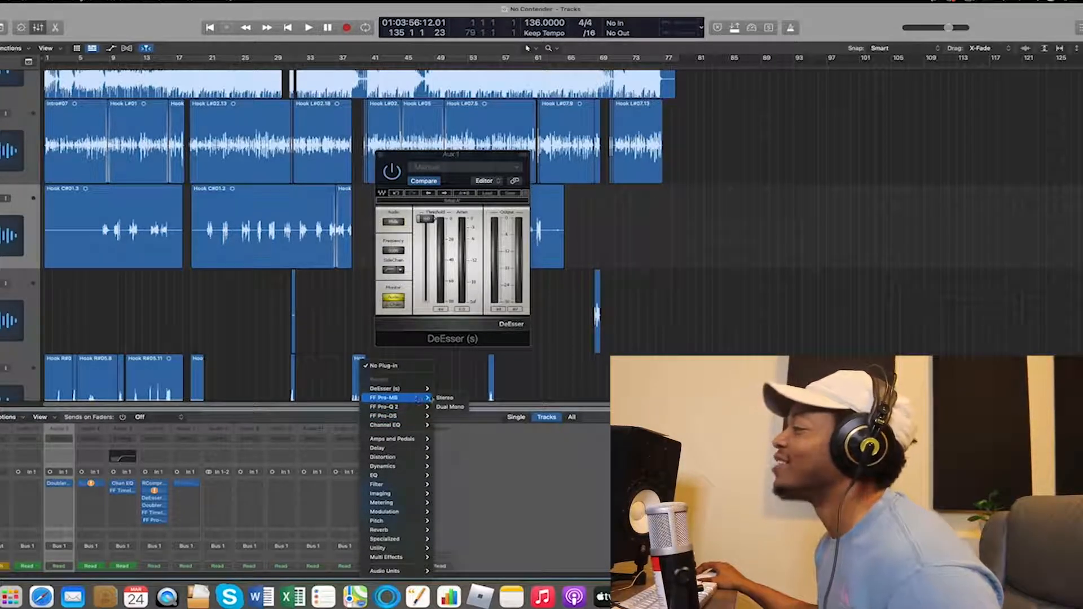
pyautogui.click(445, 398)
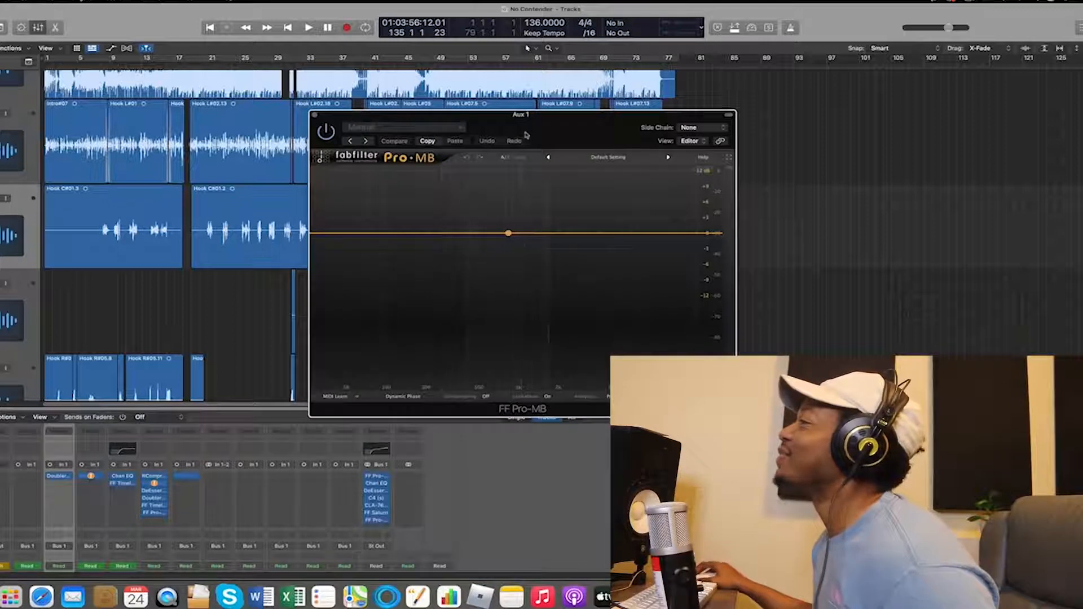
pyautogui.moveTo(630, 122); pyautogui.dragTo(811, 122)
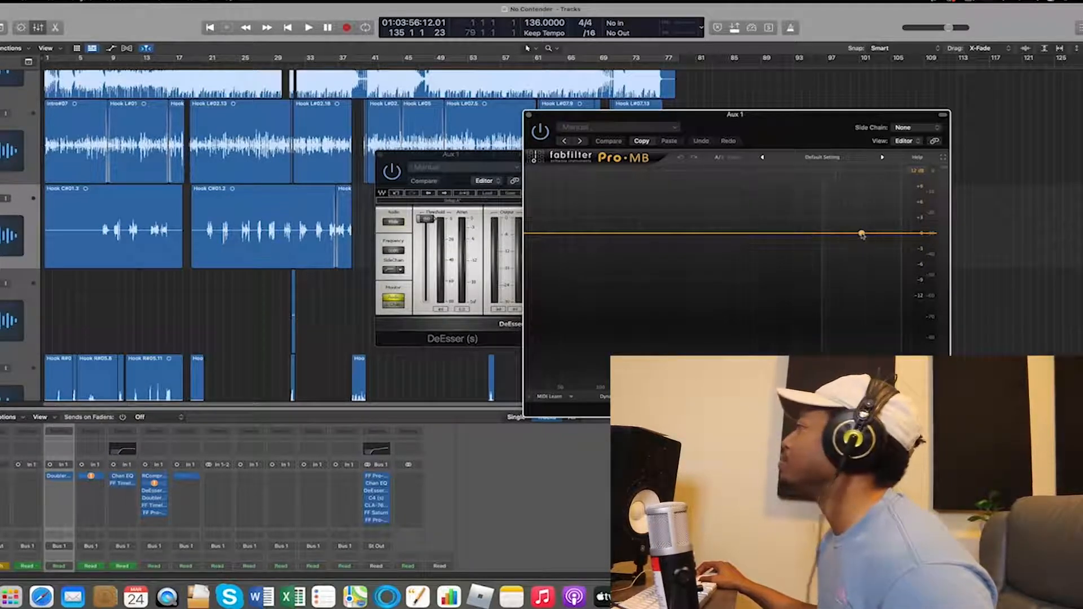
# Step: Add a band in Pro-MB and widen both its edges to cover the whole frequency spectrum
pyautogui.click(802, 233)
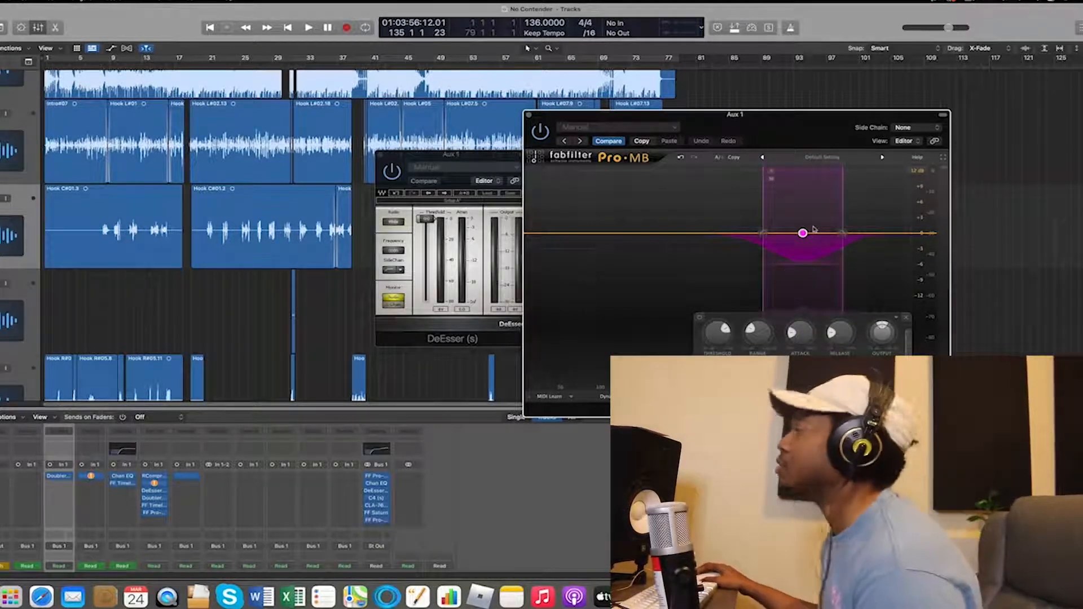
pyautogui.moveTo(808, 236)
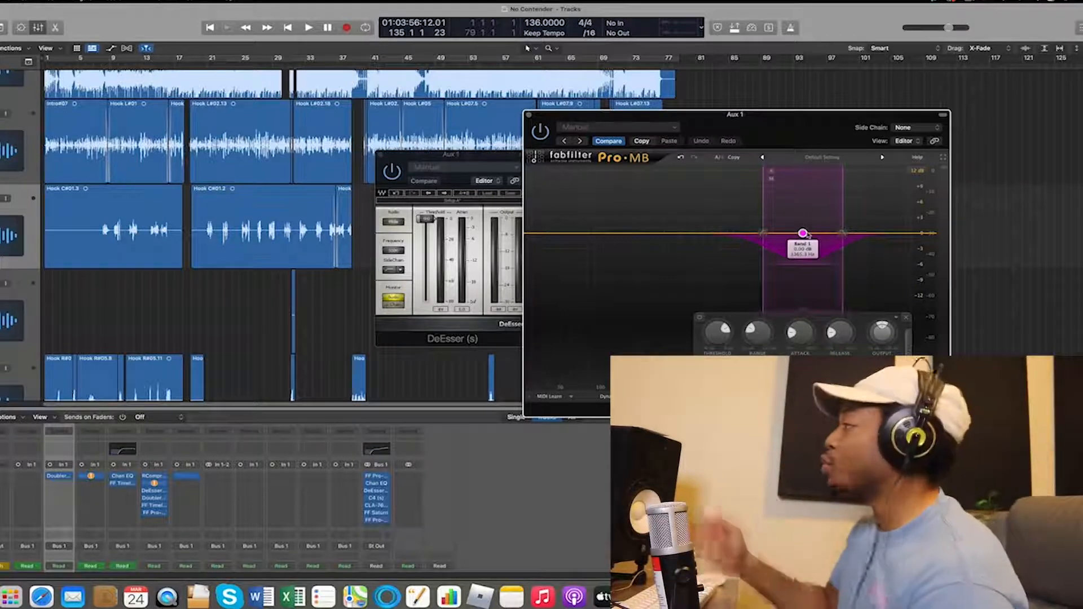
pyautogui.moveTo(765, 219)
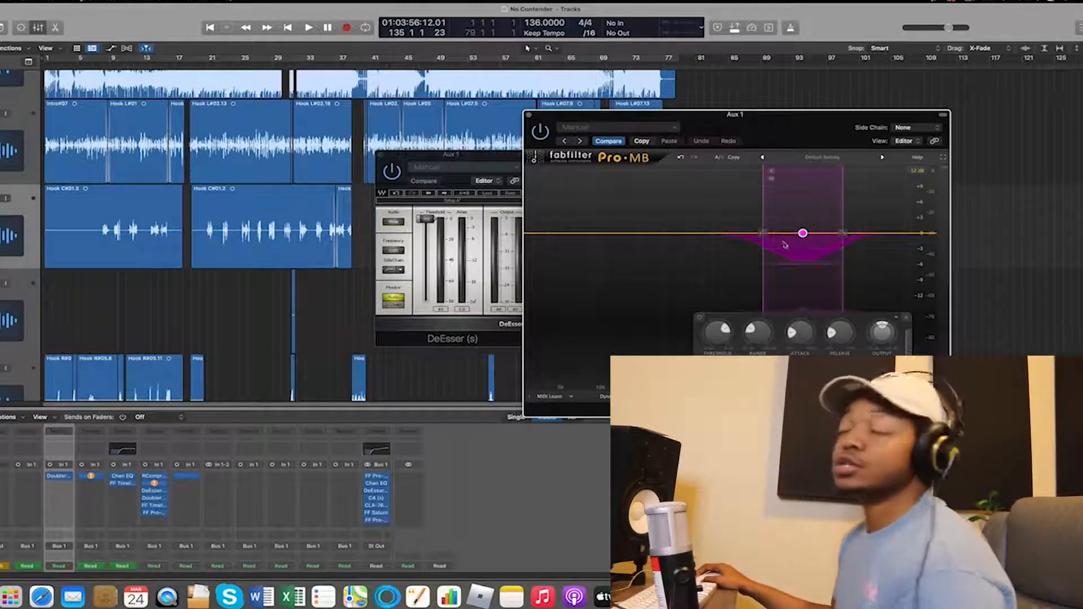
pyautogui.moveTo(763, 233); pyautogui.dragTo(525, 235)
pyautogui.moveTo(833, 237); pyautogui.dragTo(935, 234)
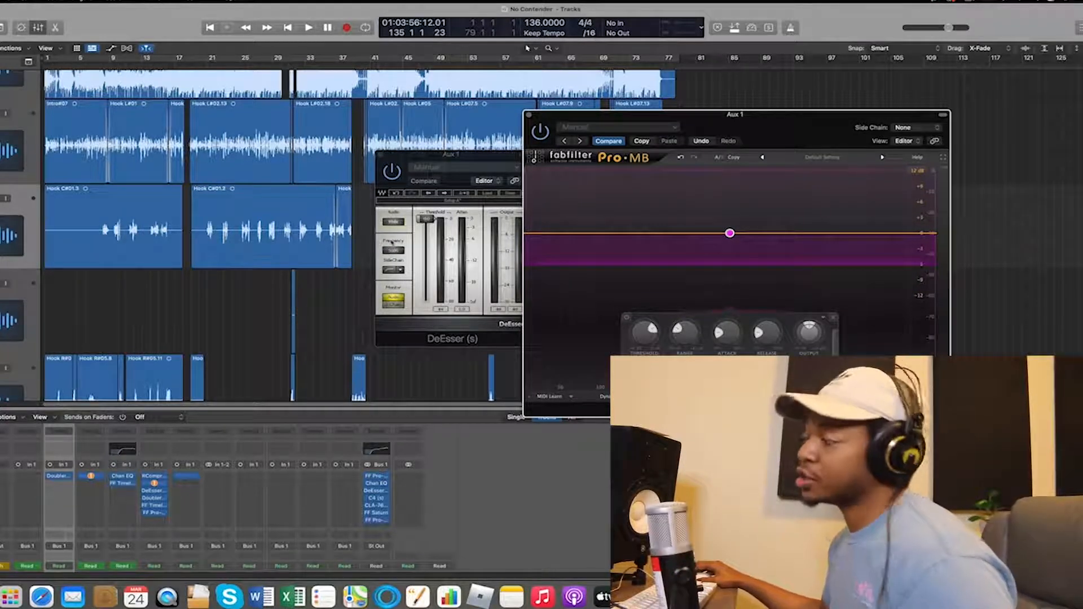
# Step: Give the Pro-MB band a free side-chain range and narrow that range to the upper frequencies
pyautogui.click(832, 342)
pyautogui.click(842, 322)
pyautogui.moveTo(754, 304); pyautogui.dragTo(856, 305)
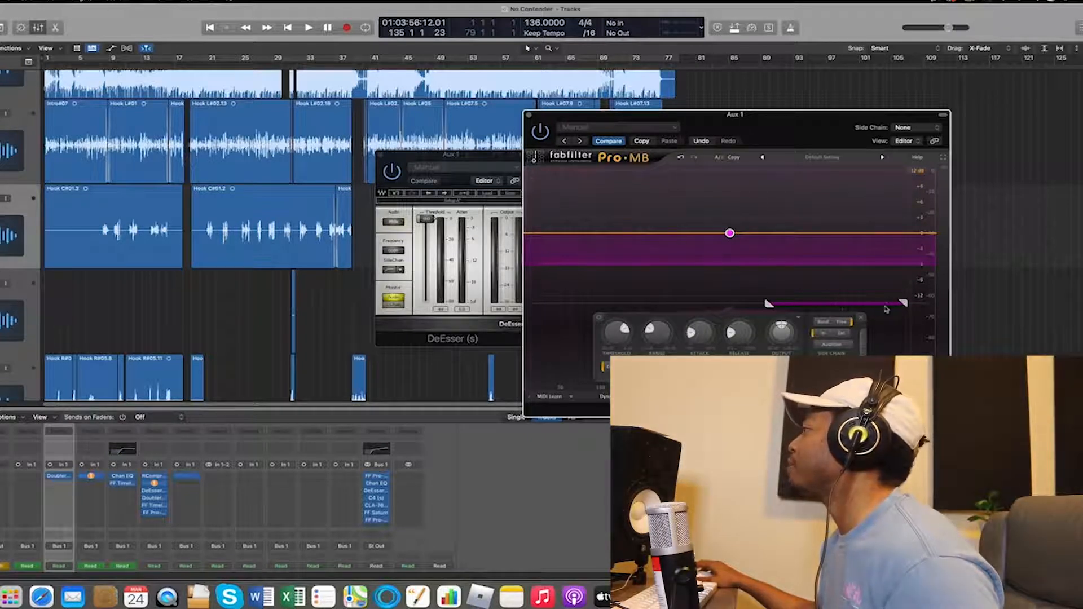
pyautogui.moveTo(902, 303); pyautogui.dragTo(851, 303)
pyautogui.moveTo(769, 304)
pyautogui.mouseDown()
pyautogui.moveTo(789, 303)
pyautogui.moveTo(764, 303)
pyautogui.mouseUp()
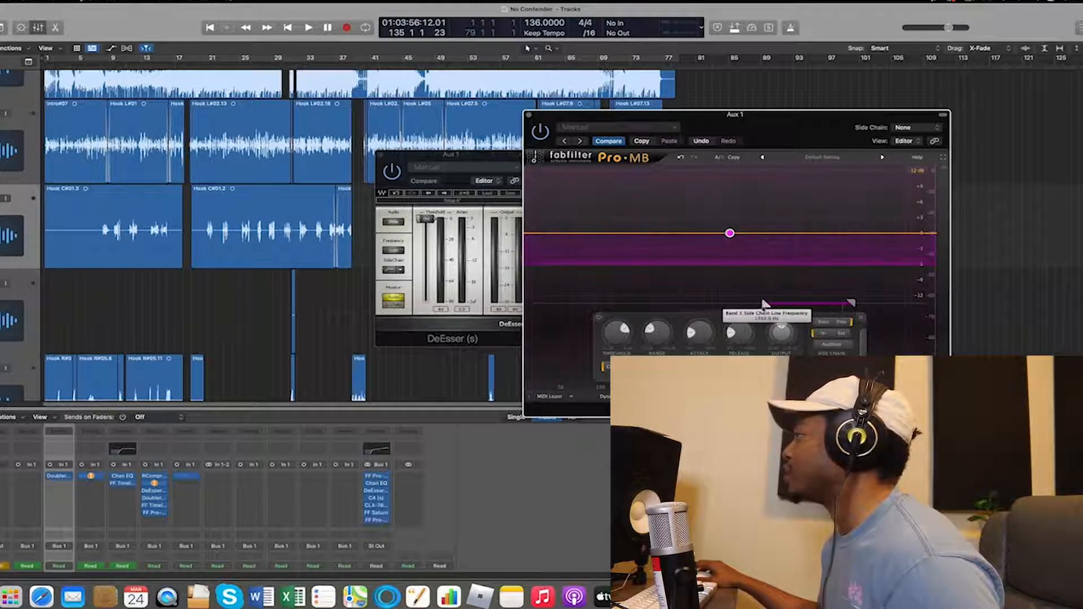
pyautogui.moveTo(859, 303); pyautogui.dragTo(821, 306)
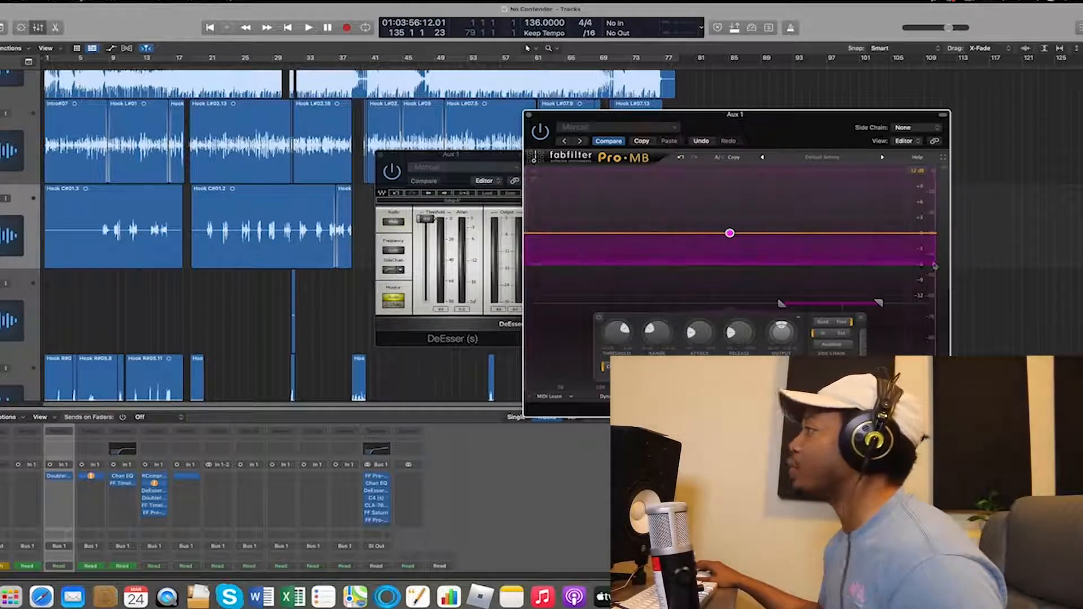
pyautogui.moveTo(851, 308)
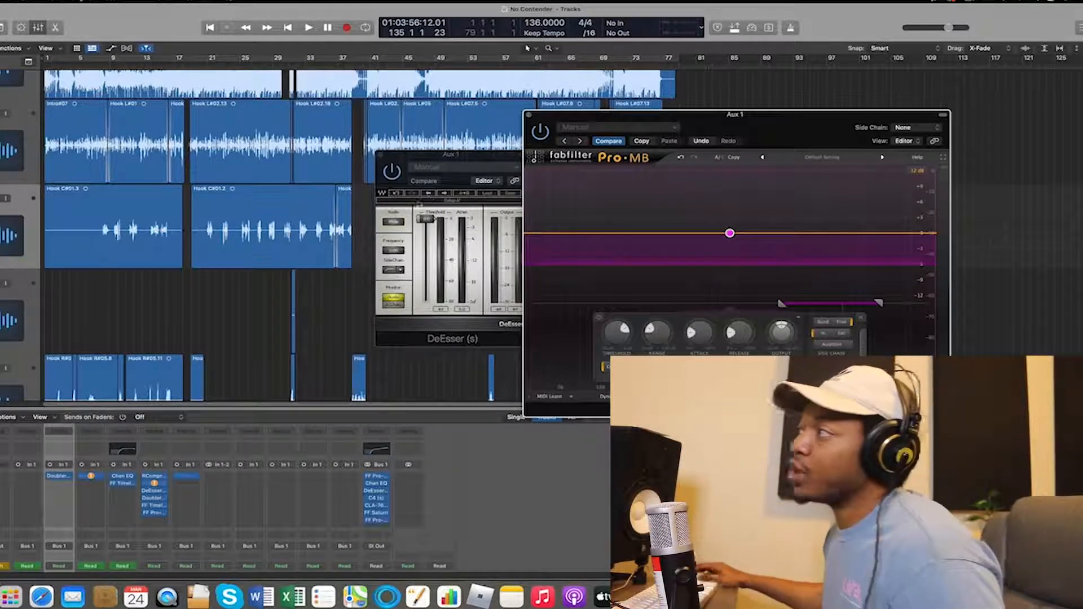
# Step: Toggle the DeEsser's Audio mode between Wide and Split, and close the Pro-MB window
pyautogui.click(385, 227)
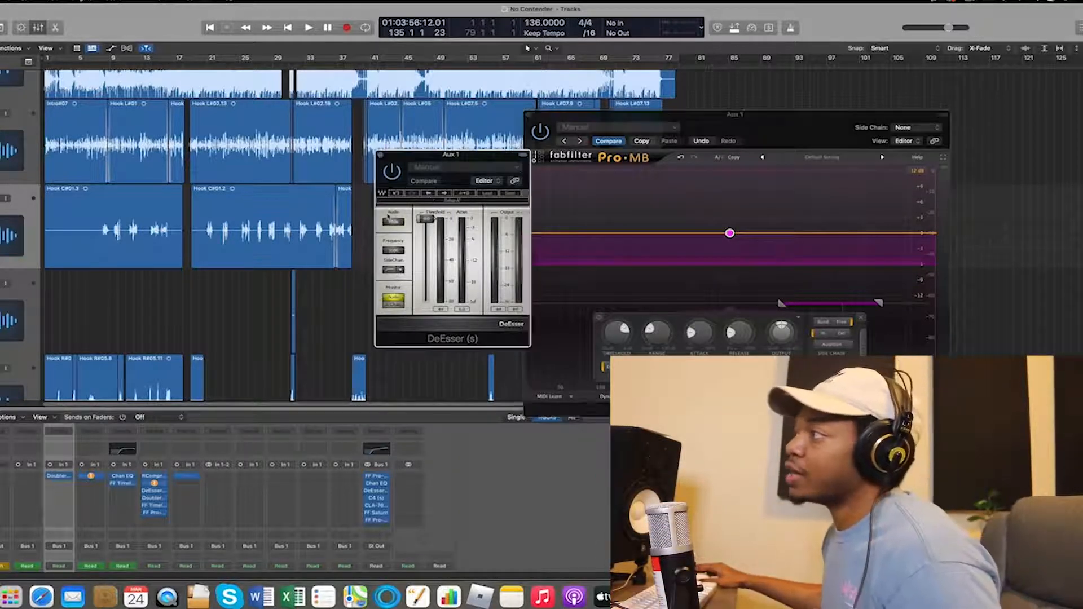
pyautogui.click(393, 222)
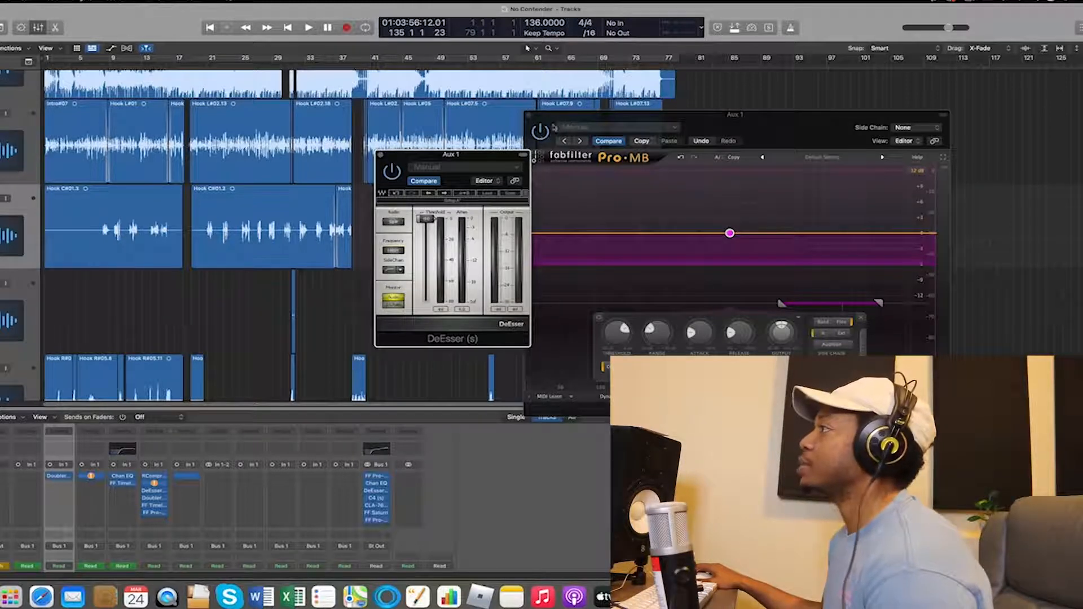
pyautogui.click(528, 115)
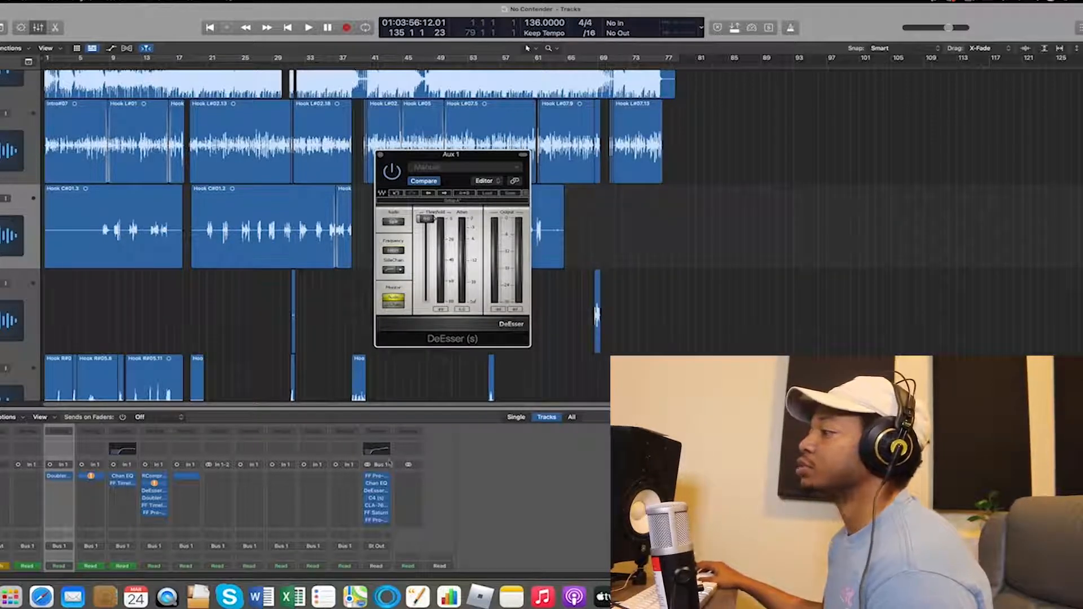
pyautogui.click(380, 529)
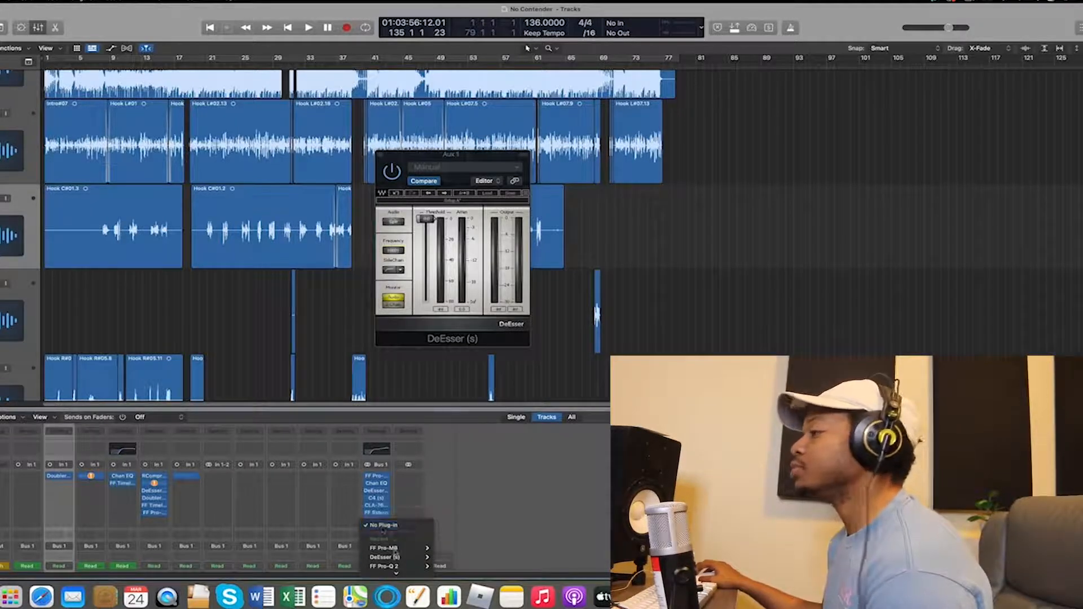
pyautogui.moveTo(407, 571)
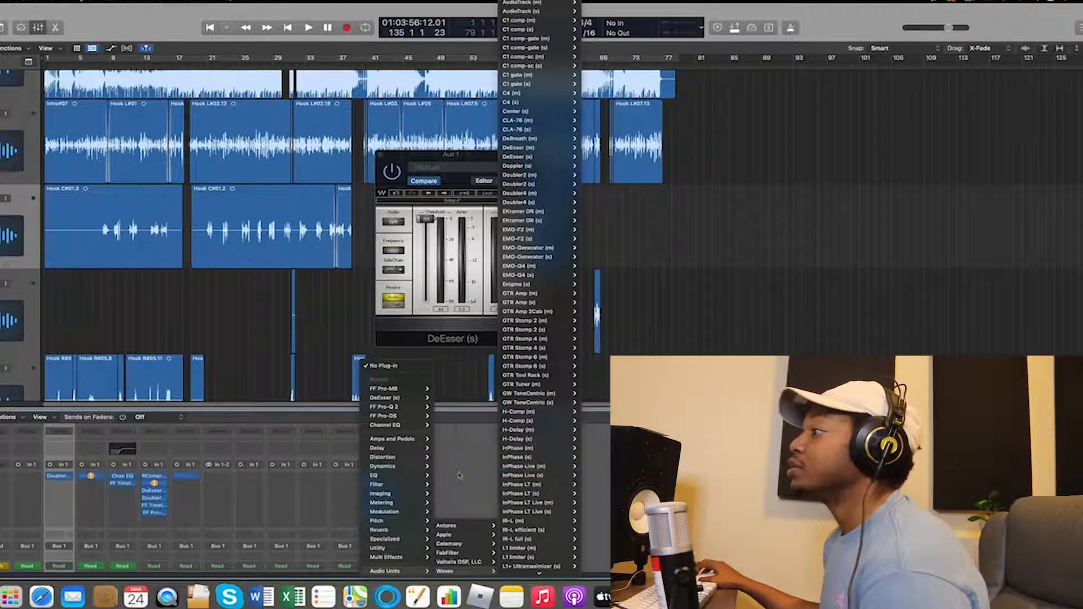
pyautogui.click(565, 448)
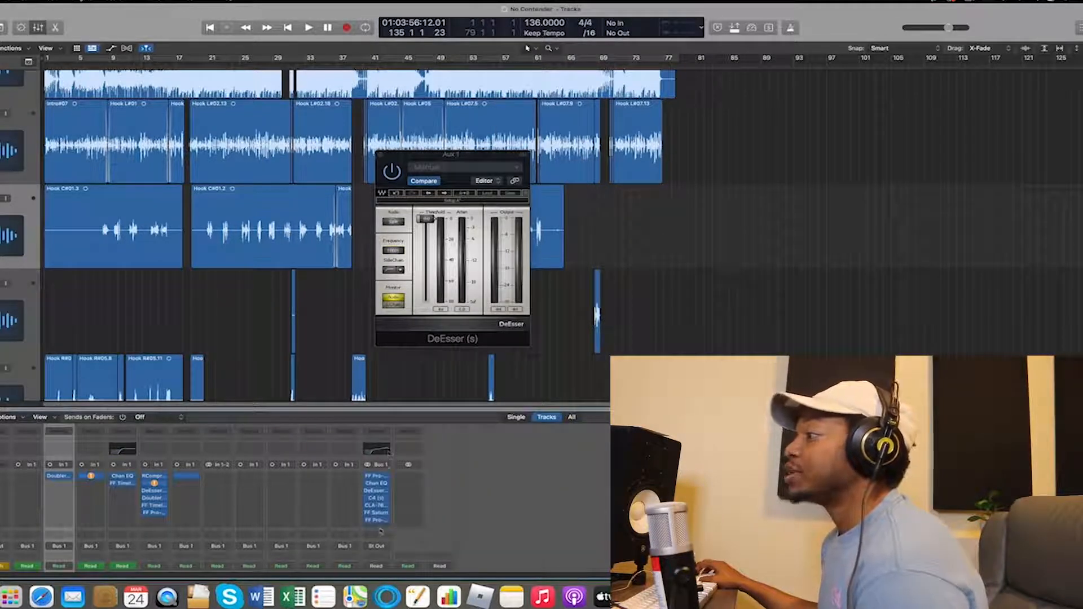
pyautogui.click(381, 529)
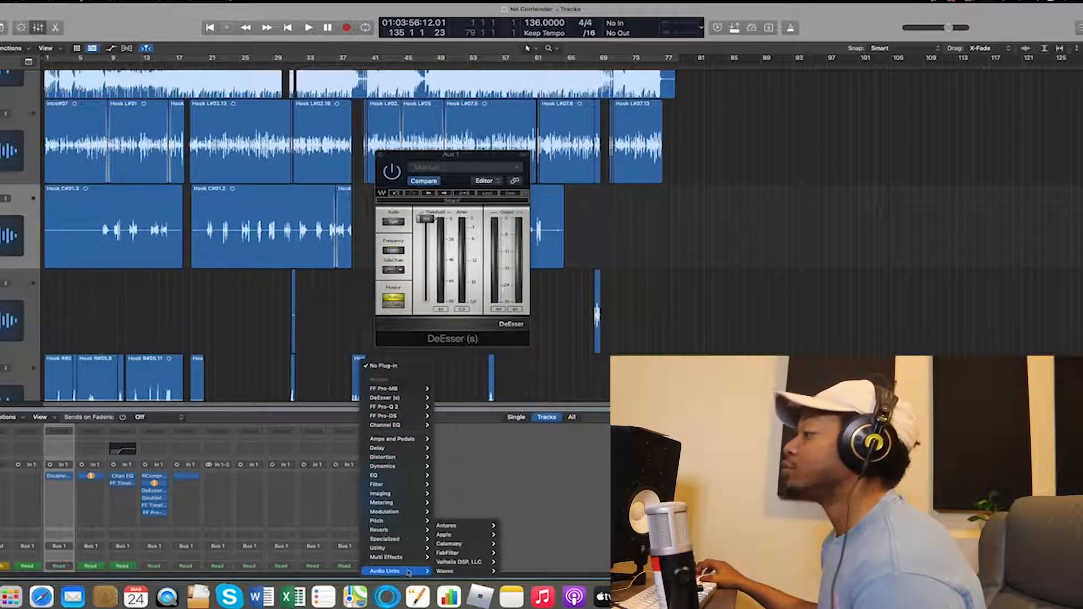
pyautogui.click(495, 447)
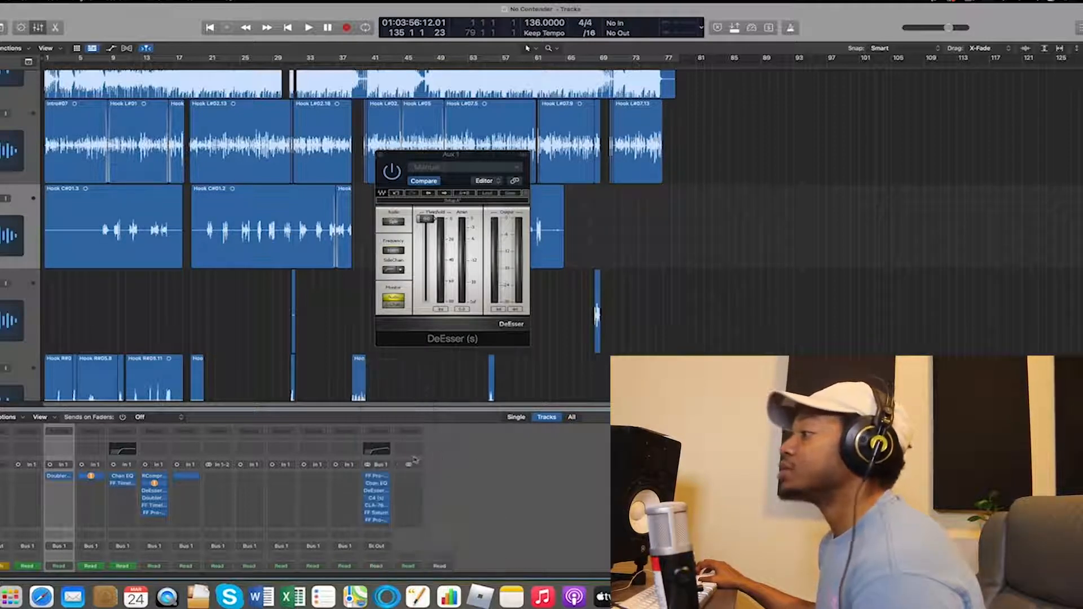
# Step: View the Channel EQ curve on Aux 1, moving its window aside before closing it
pyautogui.click(377, 449)
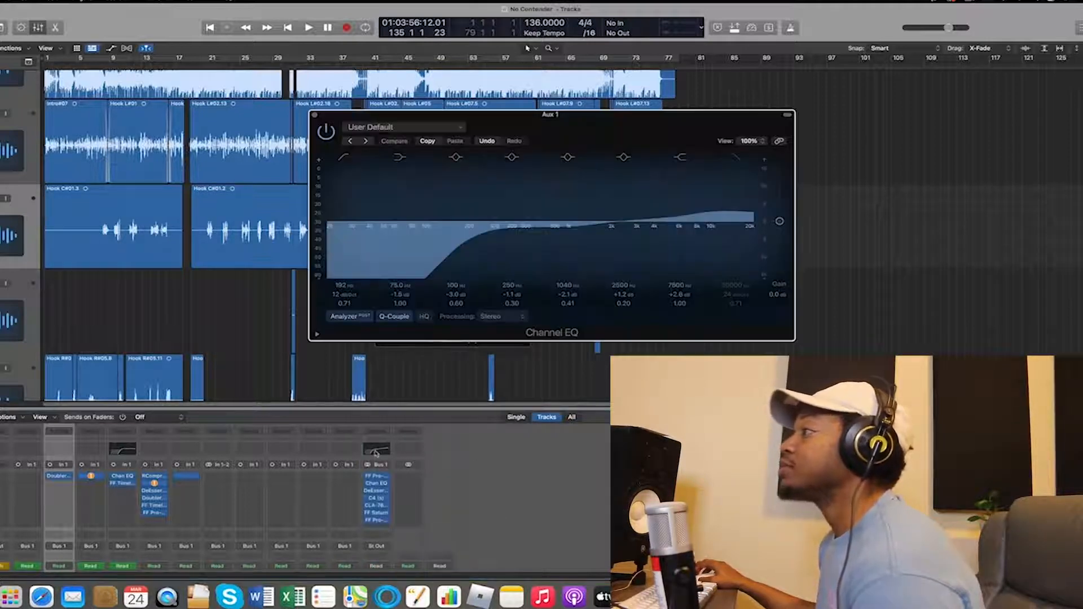
pyautogui.click(525, 109)
pyautogui.moveTo(545, 118); pyautogui.dragTo(672, 167)
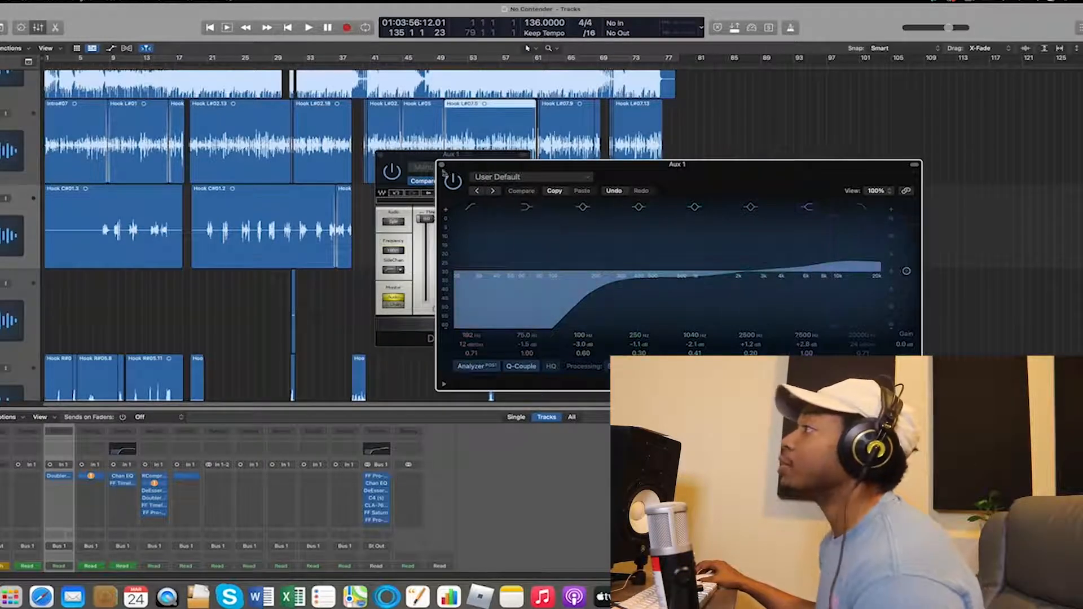
pyautogui.click(442, 165)
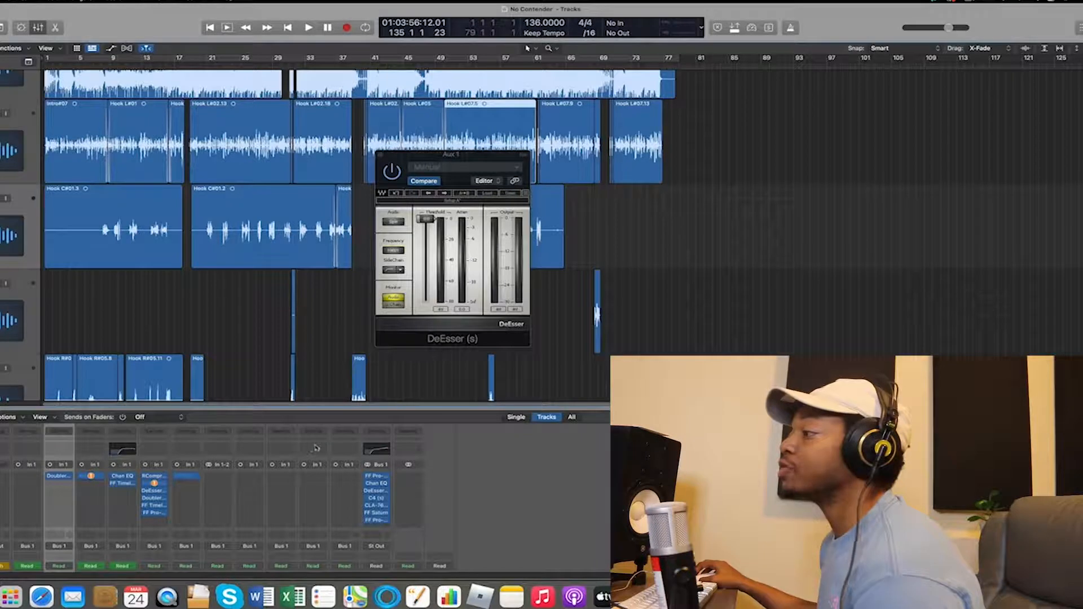
# Step: Insert a Channel EQ on the Lead Vox channel
pyautogui.click(220, 450)
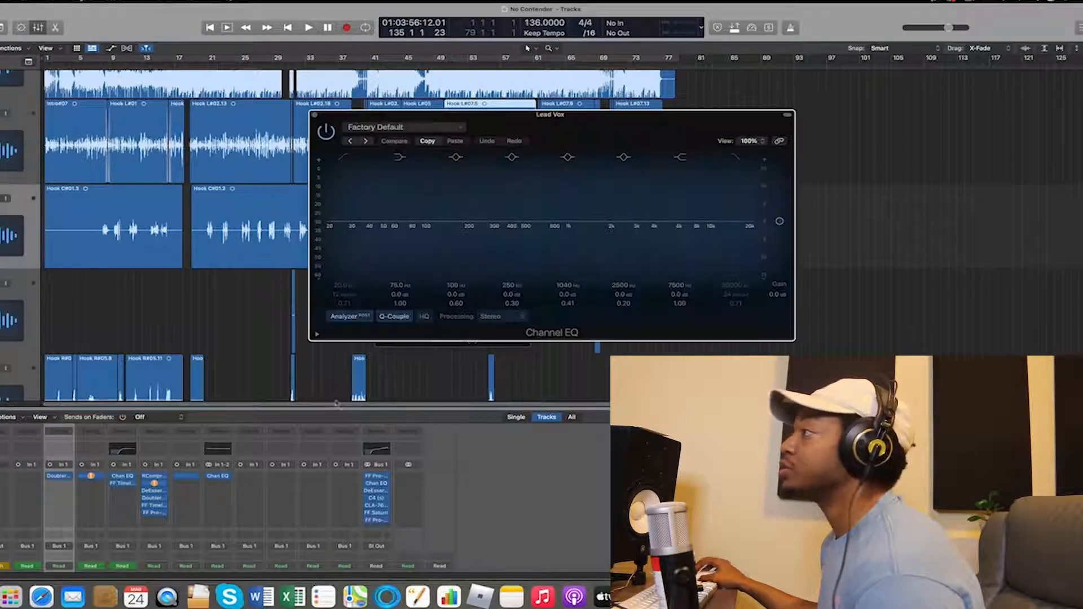
# Step: Move the Lead Vox Channel EQ window aside and lower its high shelf to -1.8 dB around 6100 Hz
pyautogui.moveTo(555, 125); pyautogui.dragTo(848, 168)
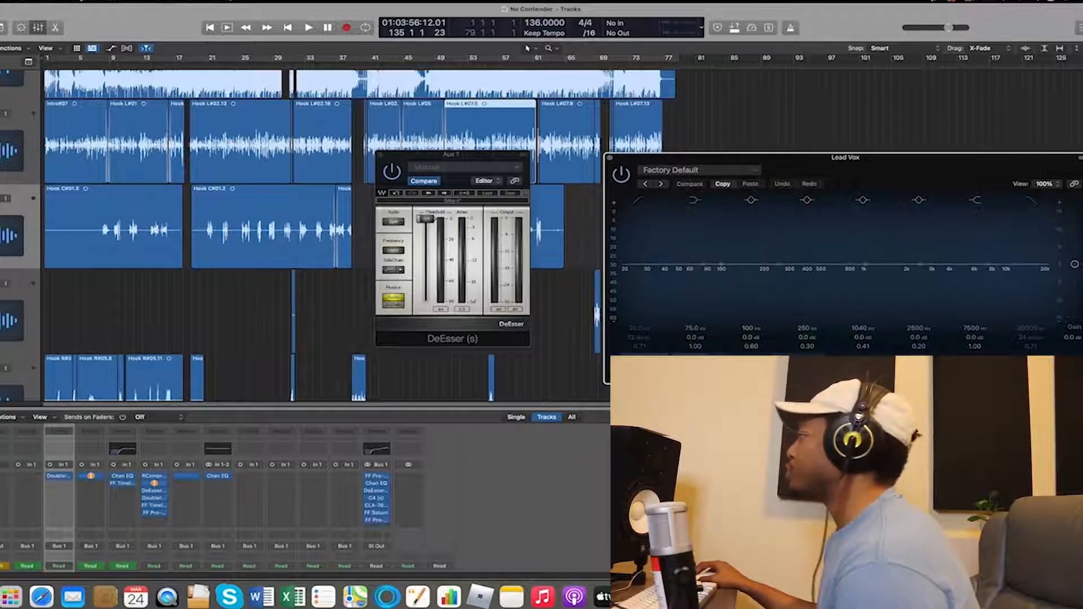
pyautogui.moveTo(988, 267); pyautogui.dragTo(975, 339)
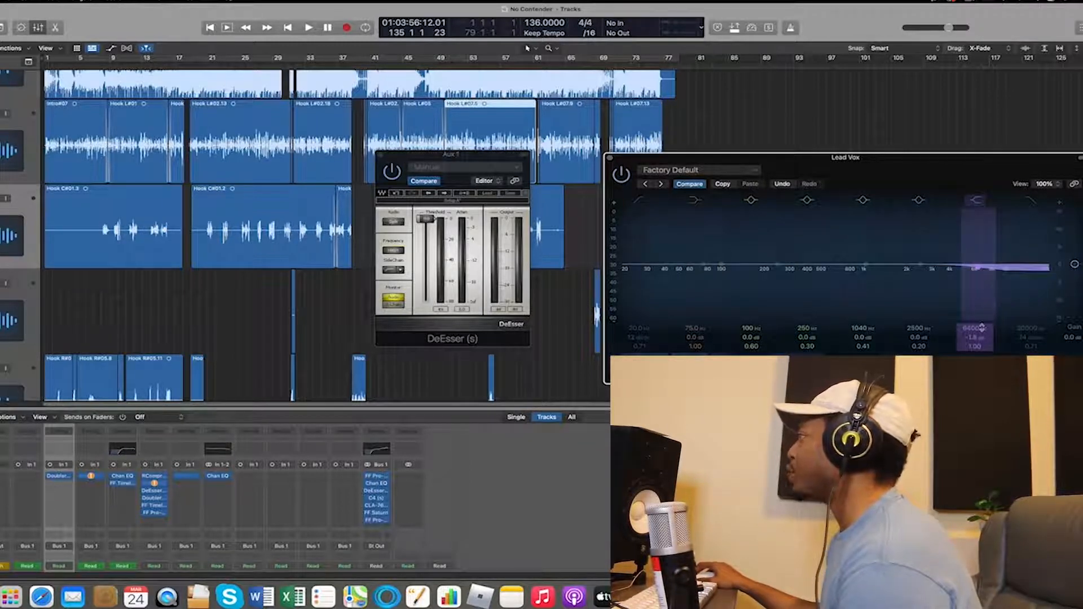
pyautogui.moveTo(984, 269)
pyautogui.mouseDown()
pyautogui.moveTo(1033, 264)
pyautogui.moveTo(974, 271)
pyautogui.mouseUp()
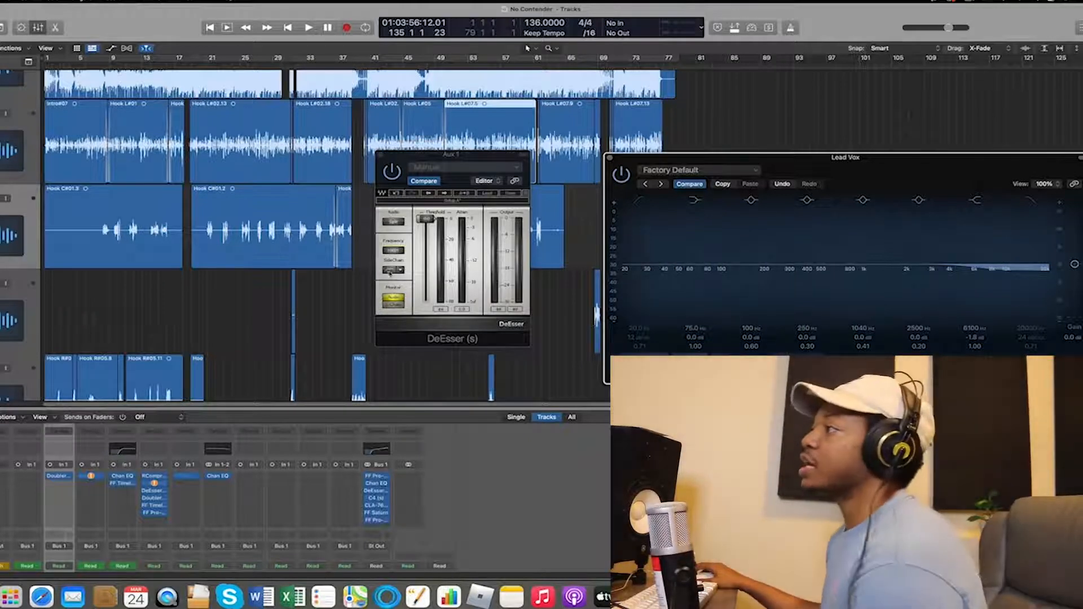
# Step: Toggle the DeEsser's SideChain filter type and extend the Lead Vox EQ's high-shelf cut down to 915 Hz at -4.8 dB
pyautogui.click(398, 269)
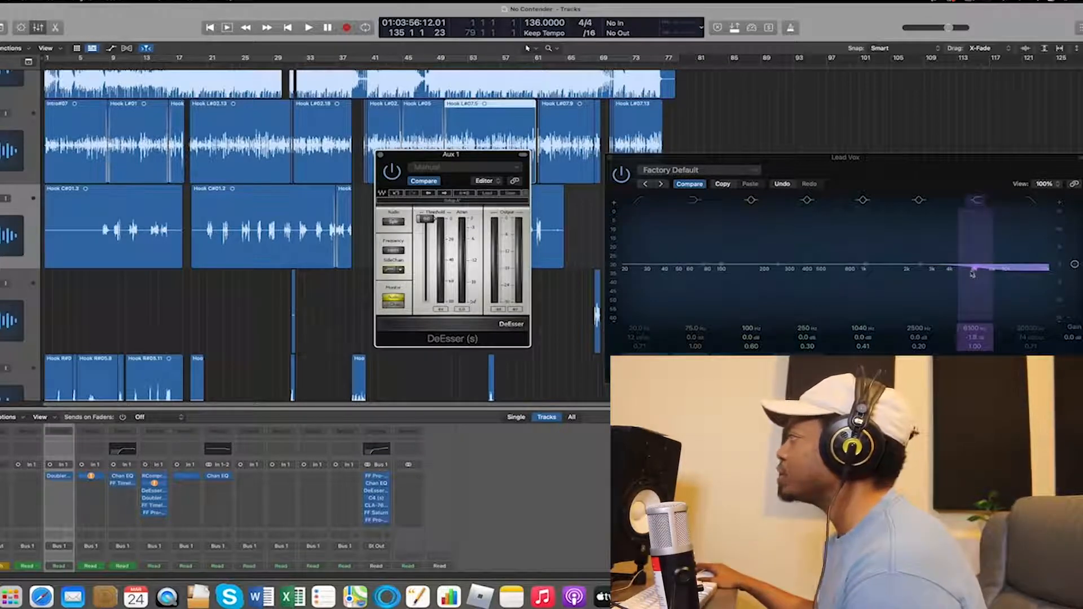
pyautogui.moveTo(972, 274); pyautogui.dragTo(857, 285)
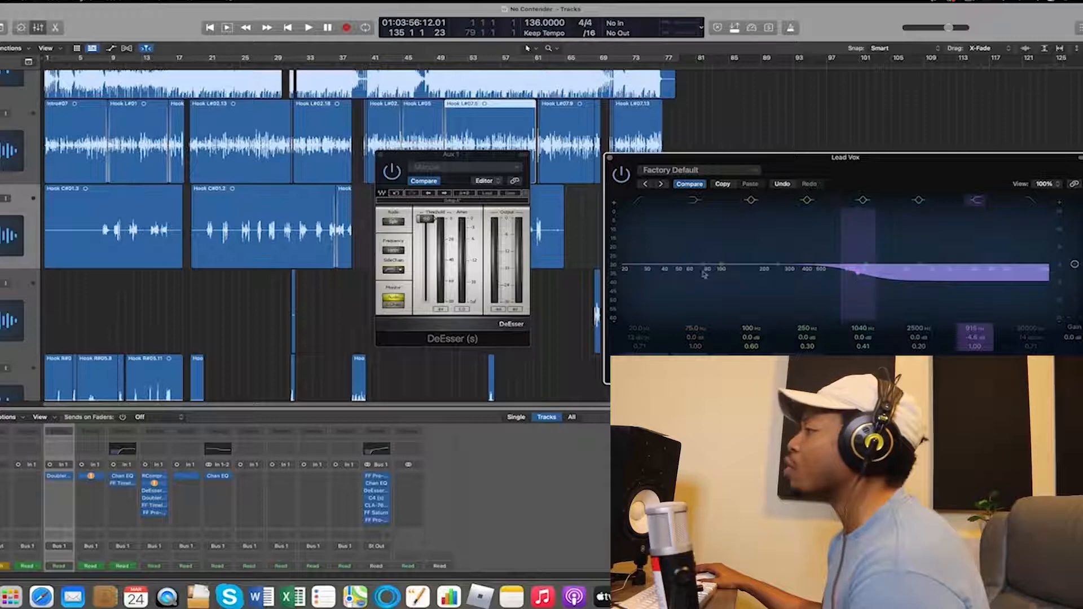
pyautogui.click(392, 271)
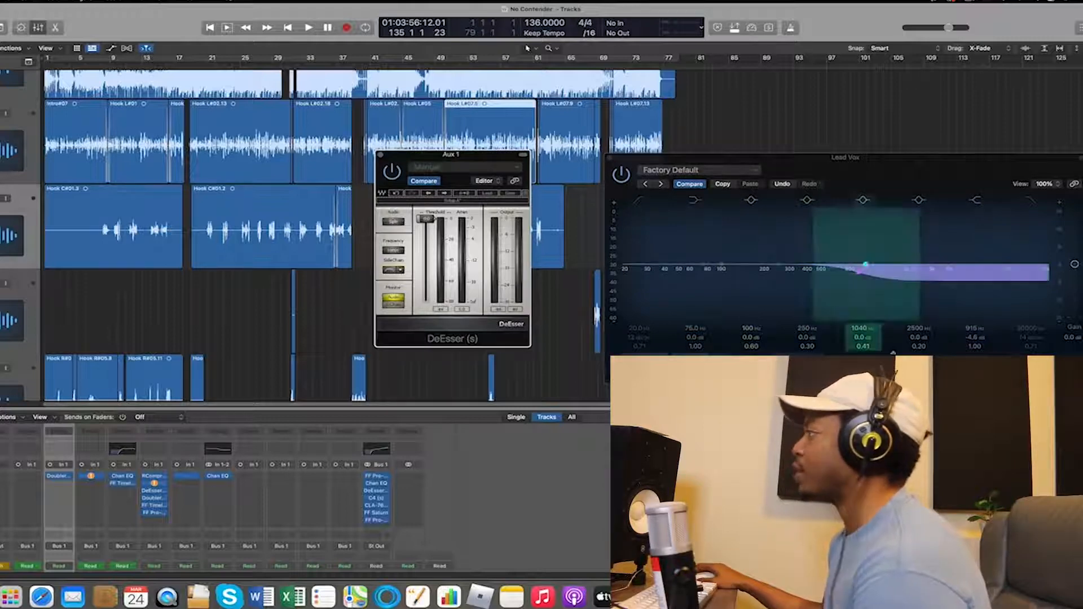
# Step: Shape the Lead Vox EQ with a narrow bell cut at 268 Hz, -5.3 dB, Q 3.60, and a high shelf at 3140 Hz, -7.0 dB
pyautogui.moveTo(778, 268)
pyautogui.mouseDown()
pyautogui.moveTo(777, 245)
pyautogui.moveTo(775, 280)
pyautogui.mouseUp()
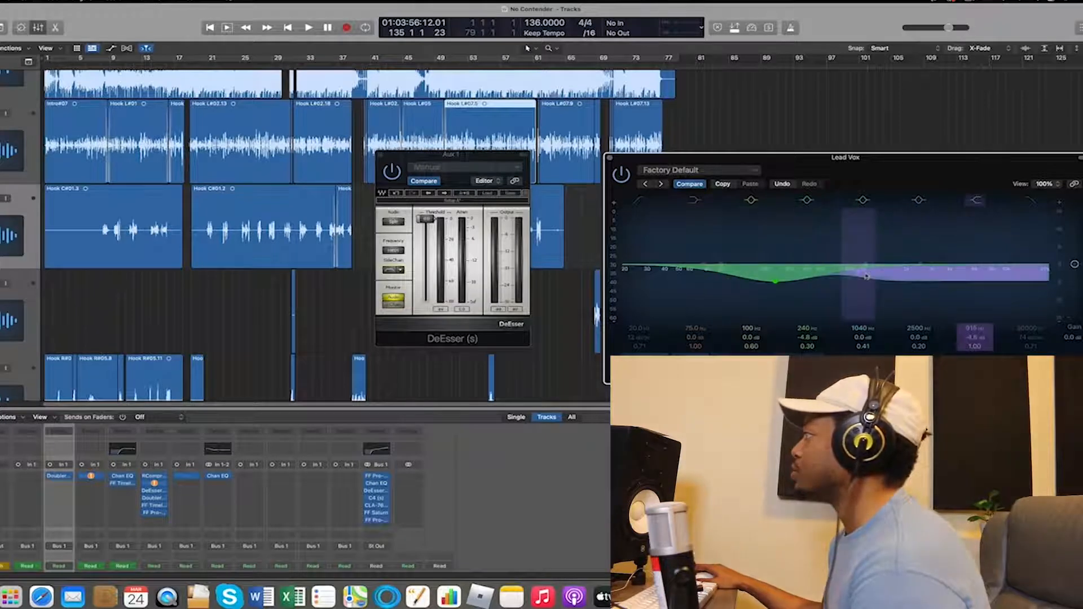
pyautogui.moveTo(858, 276); pyautogui.dragTo(938, 265)
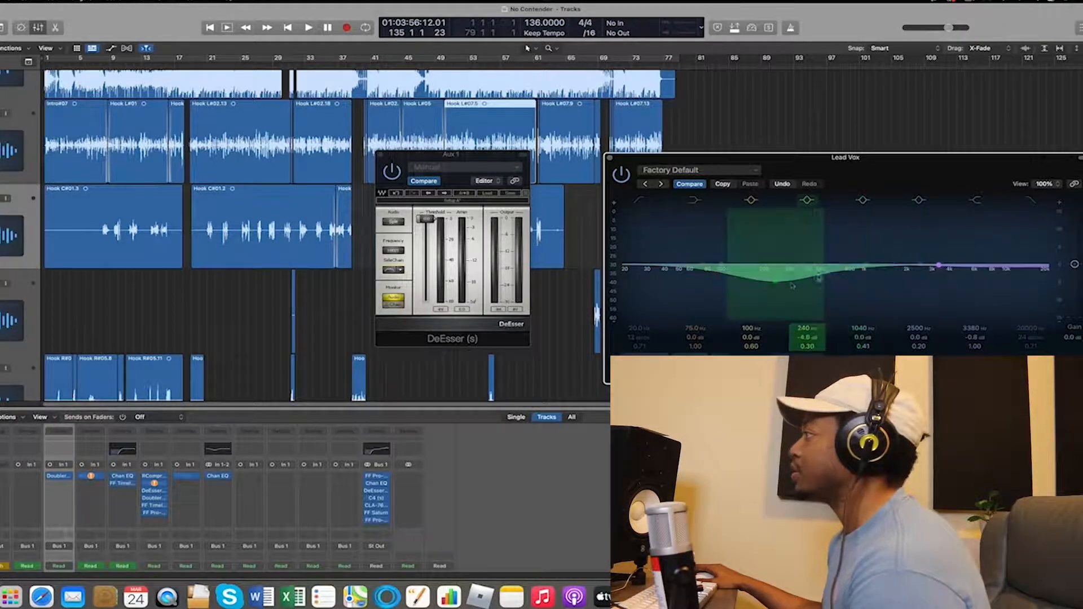
pyautogui.moveTo(783, 284)
pyautogui.mouseDown()
pyautogui.moveTo(783, 308)
pyautogui.moveTo(791, 243)
pyautogui.moveTo(790, 285)
pyautogui.mouseUp()
pyautogui.moveTo(939, 265); pyautogui.dragTo(935, 277)
pyautogui.moveTo(791, 287)
pyautogui.mouseDown()
pyautogui.moveTo(791, 243)
pyautogui.moveTo(787, 284)
pyautogui.mouseUp()
pyautogui.moveTo(810, 352); pyautogui.dragTo(810, 308)
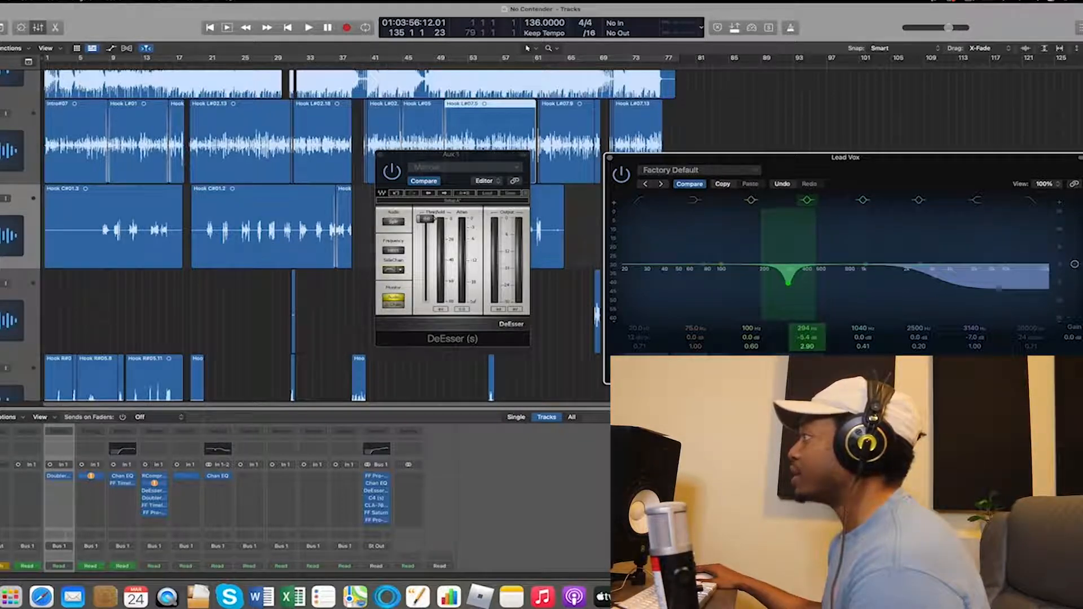
pyautogui.moveTo(788, 285)
pyautogui.mouseDown()
pyautogui.moveTo(791, 243)
pyautogui.moveTo(782, 282)
pyautogui.mouseUp()
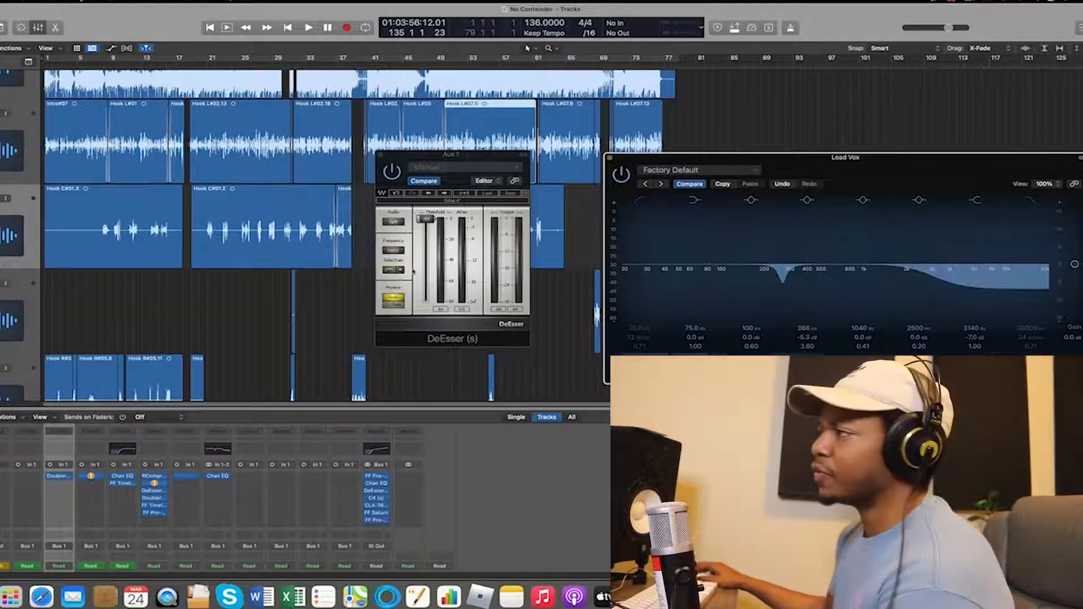
# Step: Move the DeEsser window clear of the tracks and play the song from bar 46 and a little further on
pyautogui.moveTo(442, 155); pyautogui.dragTo(516, 230)
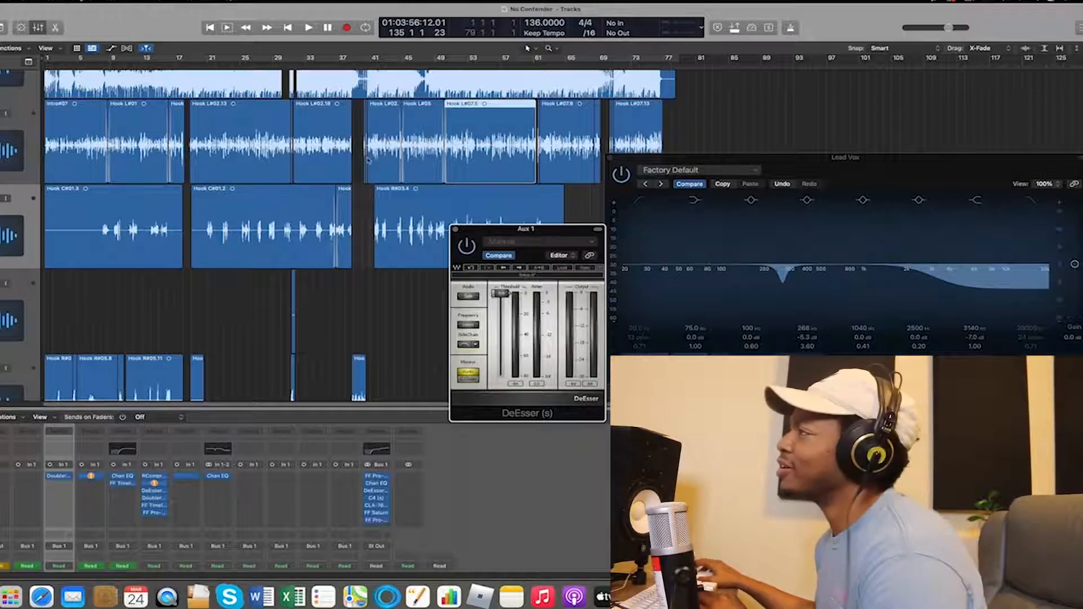
pyautogui.click(414, 66)
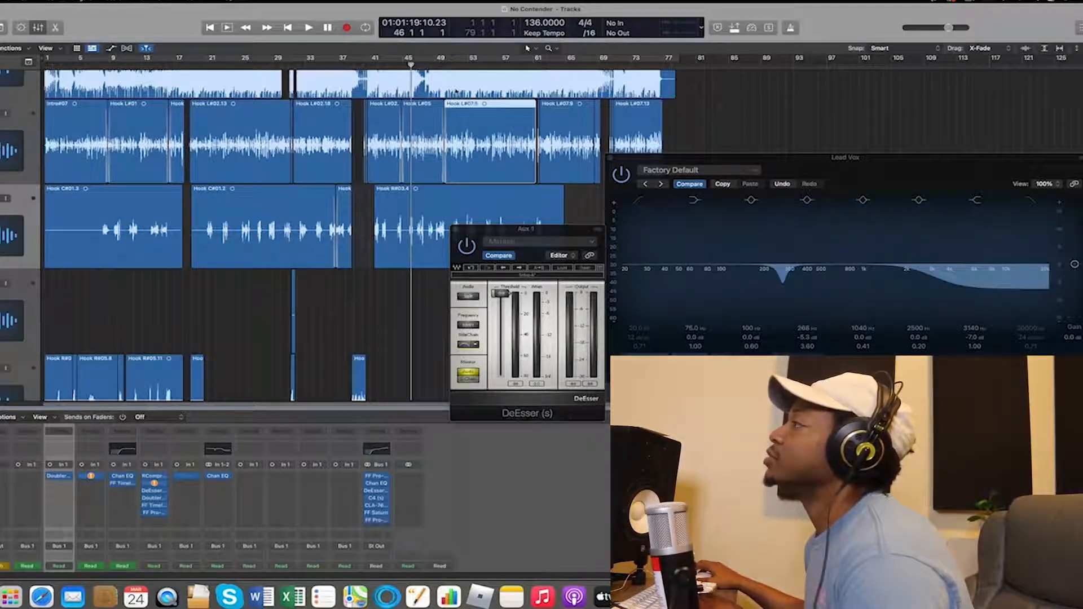
pyautogui.press('space')
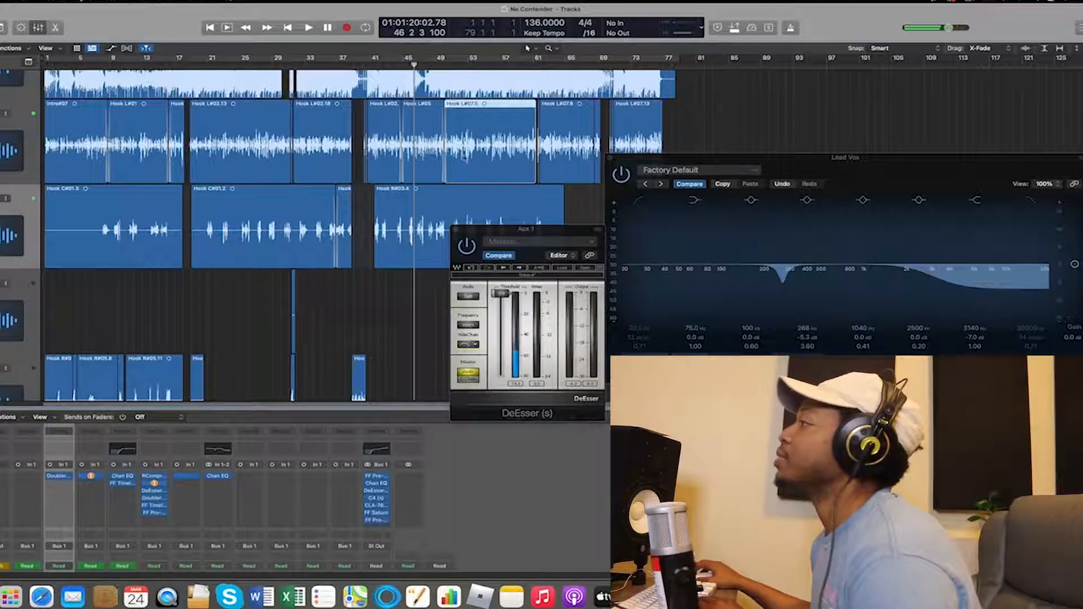
pyautogui.click(434, 63)
pyautogui.press('space')
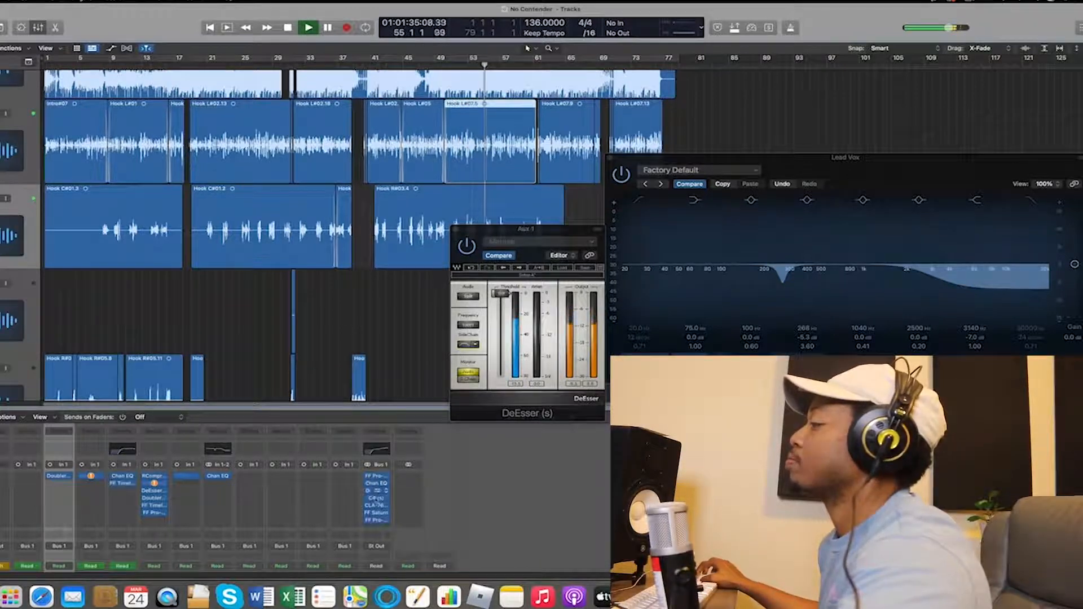
# Step: Check the FabFilter Saturn plug-in on Aux 1 during playback, close it and stop the song
pyautogui.click(382, 513)
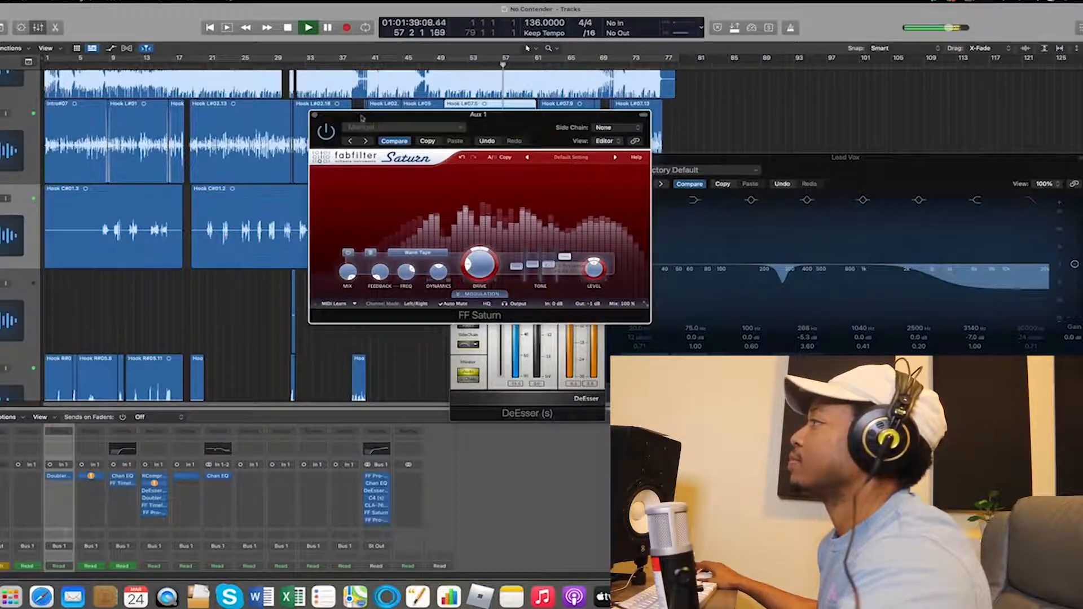
pyautogui.click(315, 115)
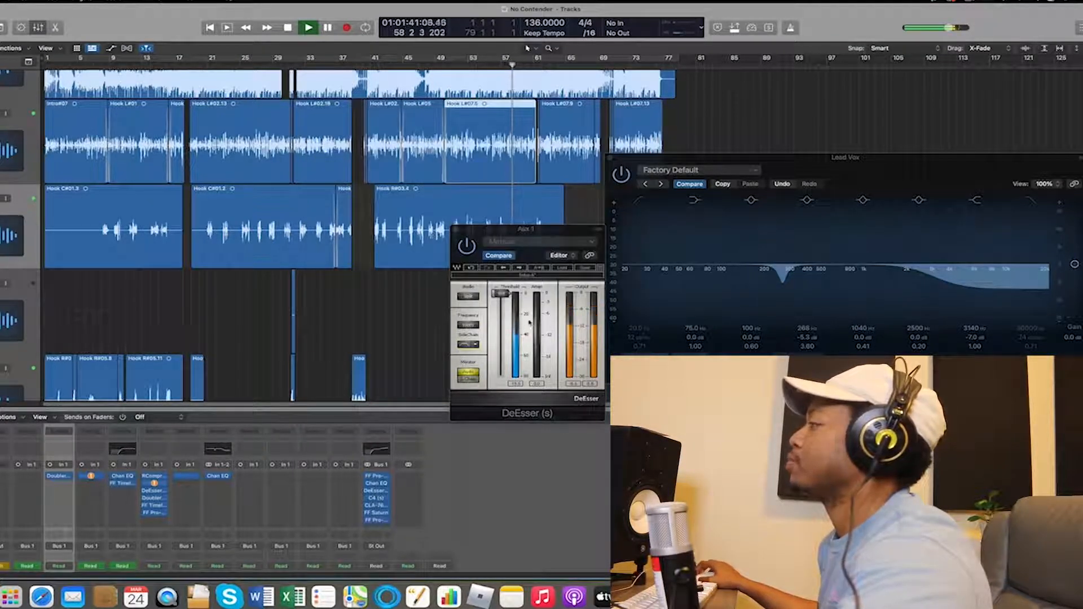
pyautogui.press('space')
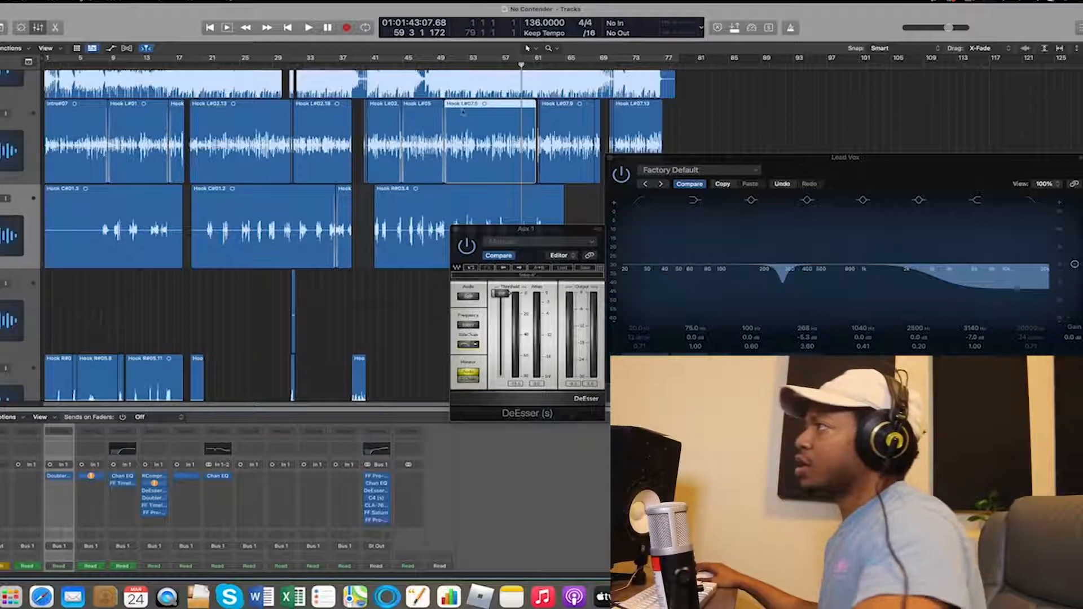
# Step: Play from bar 49, solo the lead vocal track, and toggle the DeEsser's Monitor mode to compare the signals before stopping
pyautogui.moveTo(436, 64); pyautogui.dragTo(439, 64)
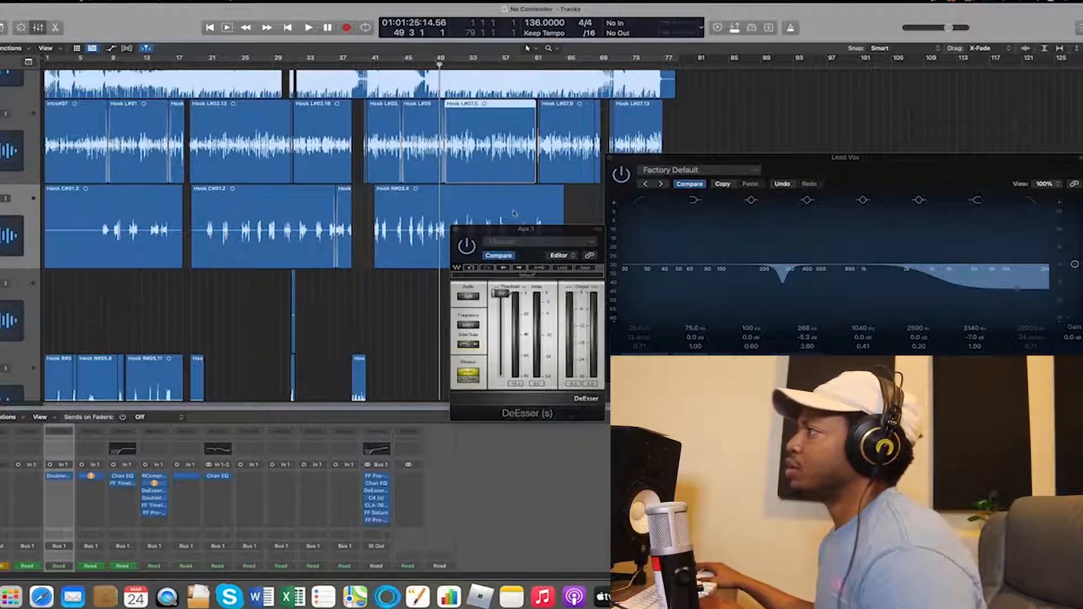
pyautogui.press('space')
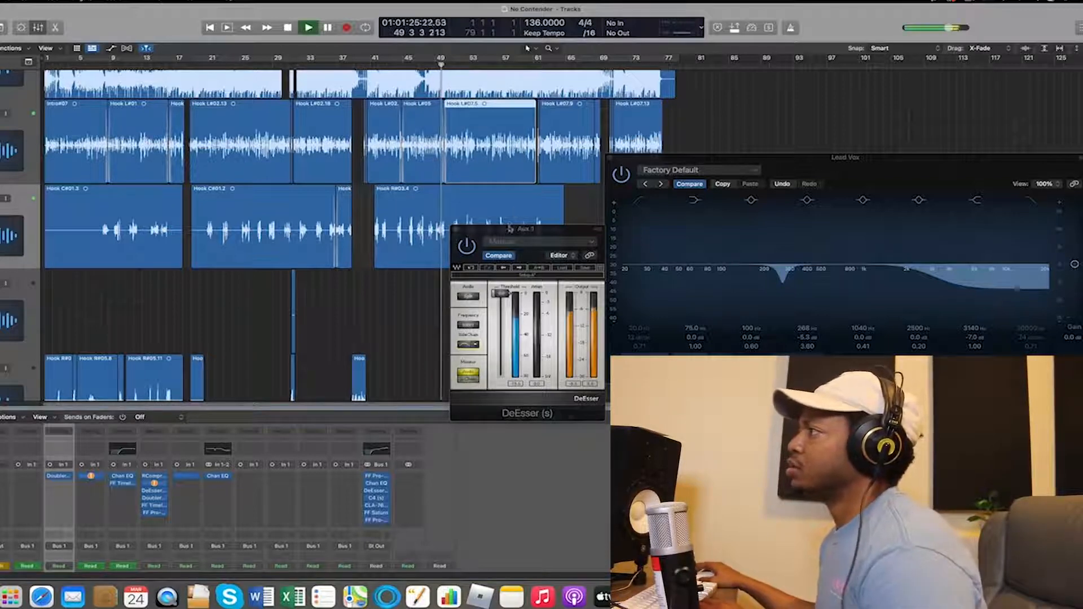
pyautogui.click(468, 379)
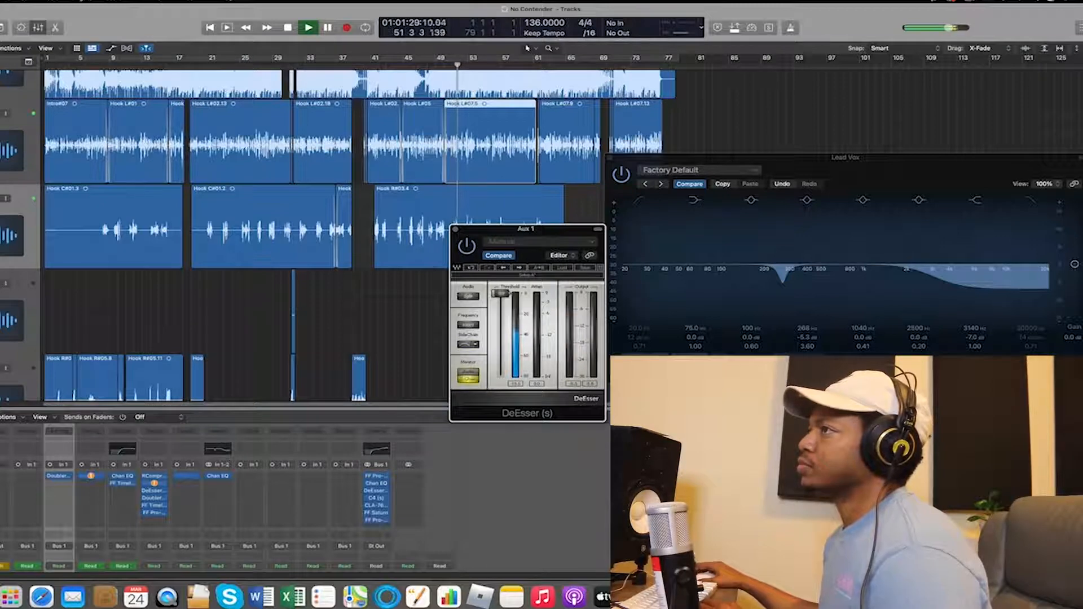
pyautogui.press('s')
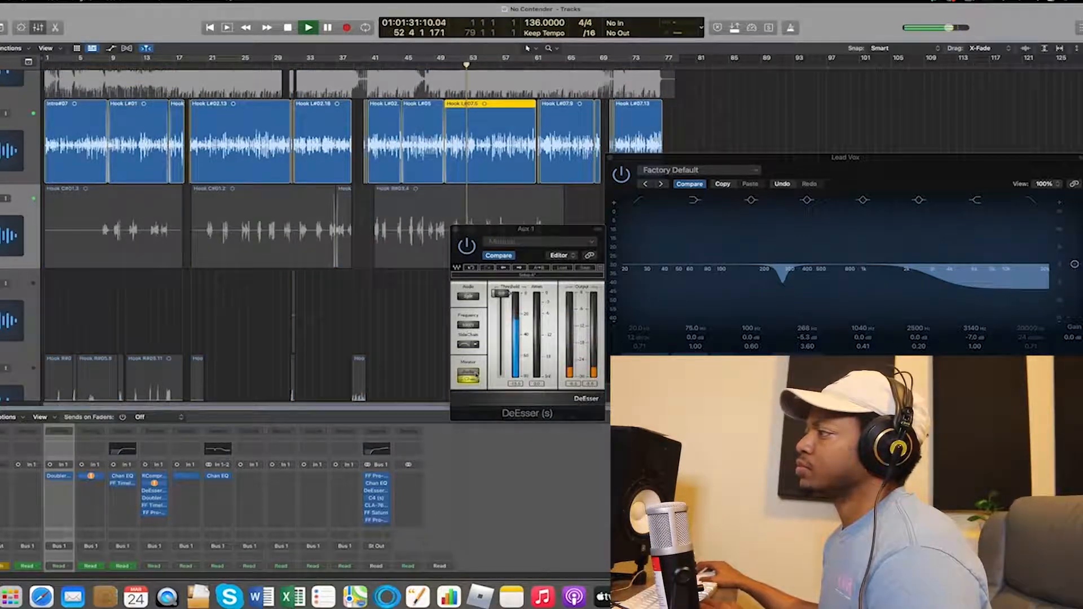
pyautogui.click(475, 375)
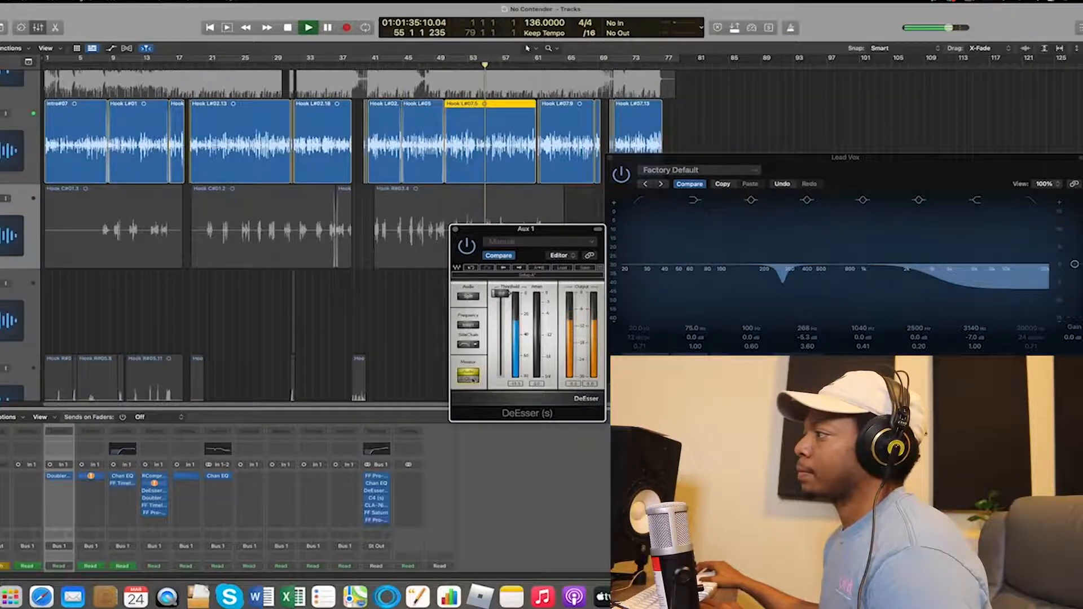
pyautogui.press('space')
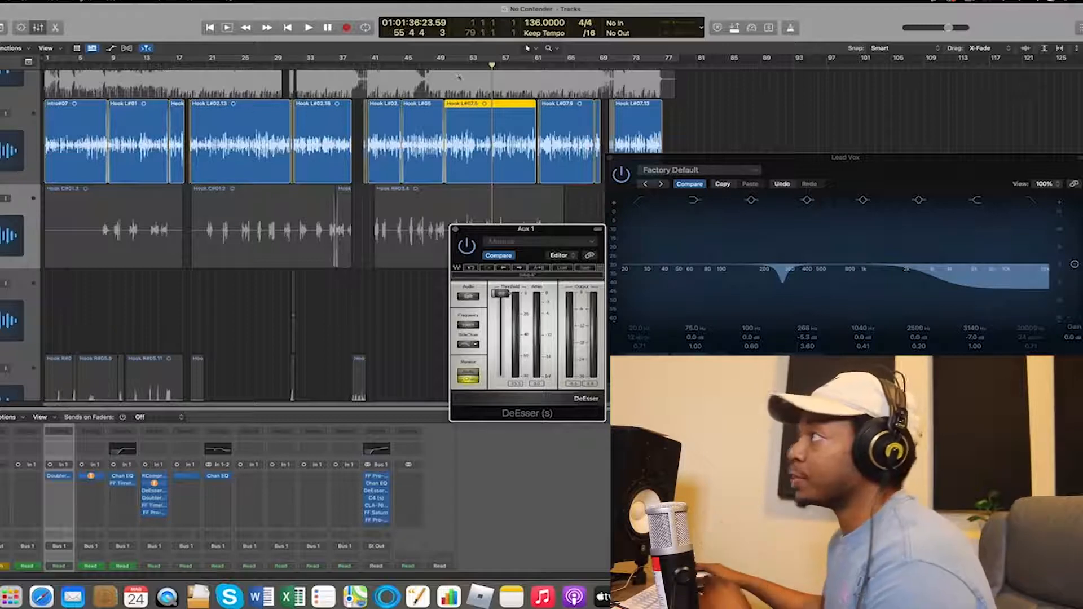
# Step: Play the soloed lead vocal from bar 26 to listen for sibilance, and stop playback
pyautogui.click(250, 66)
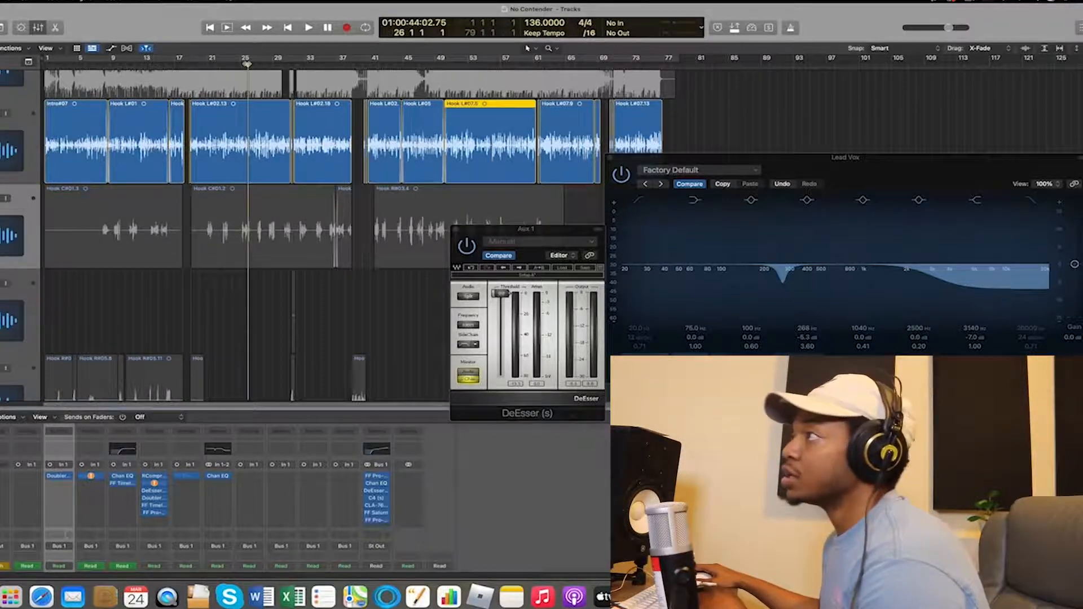
pyautogui.press('space')
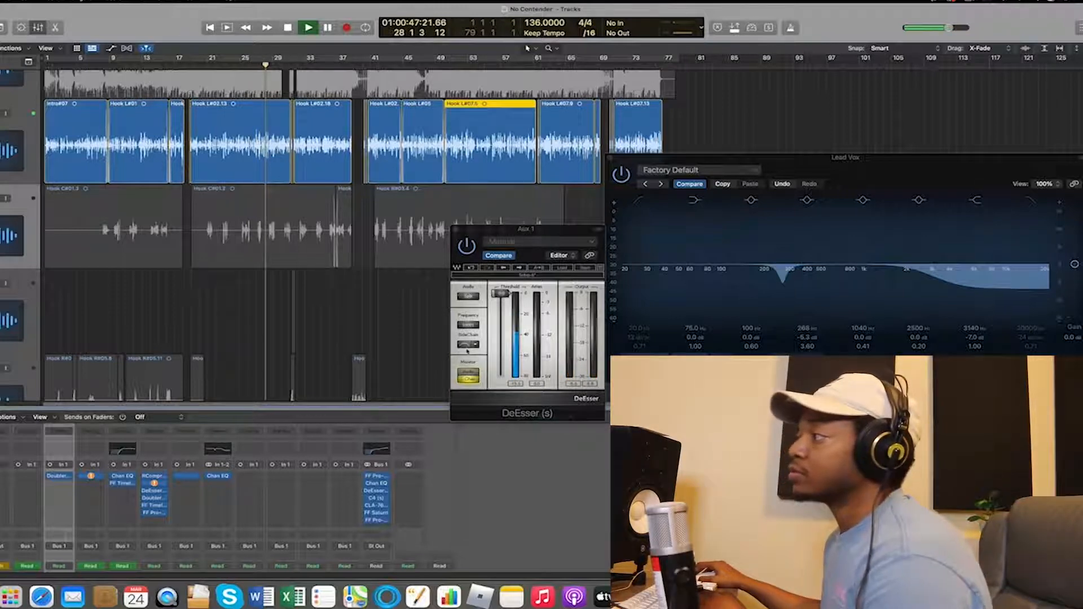
pyautogui.press('space')
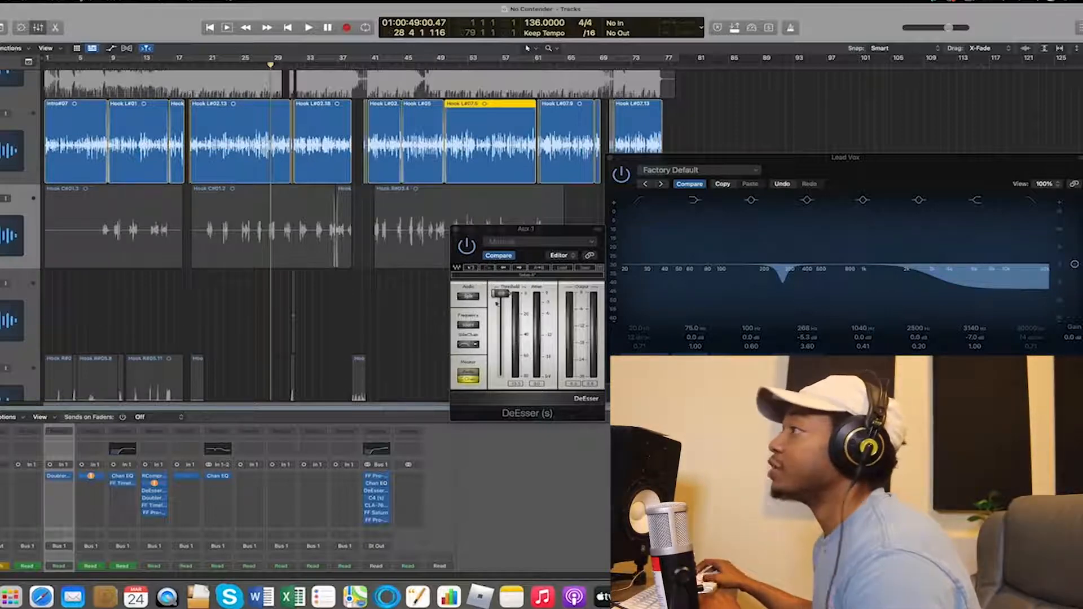
# Step: Resume playback, switch the DeEsser's Monitor mode, and lower its Threshold fader before stopping
pyautogui.press('space')
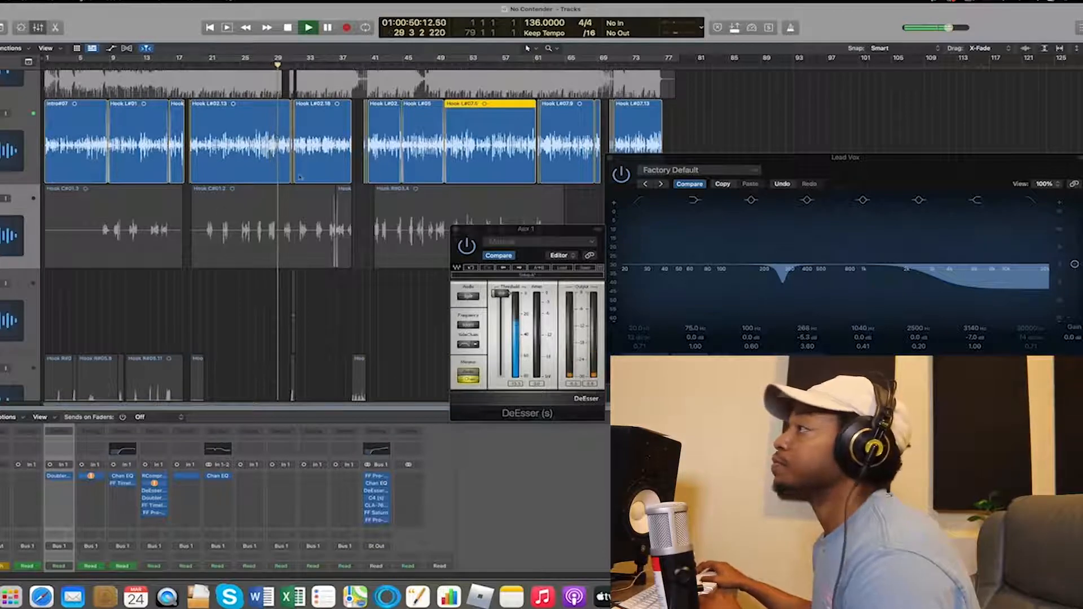
pyautogui.click(467, 378)
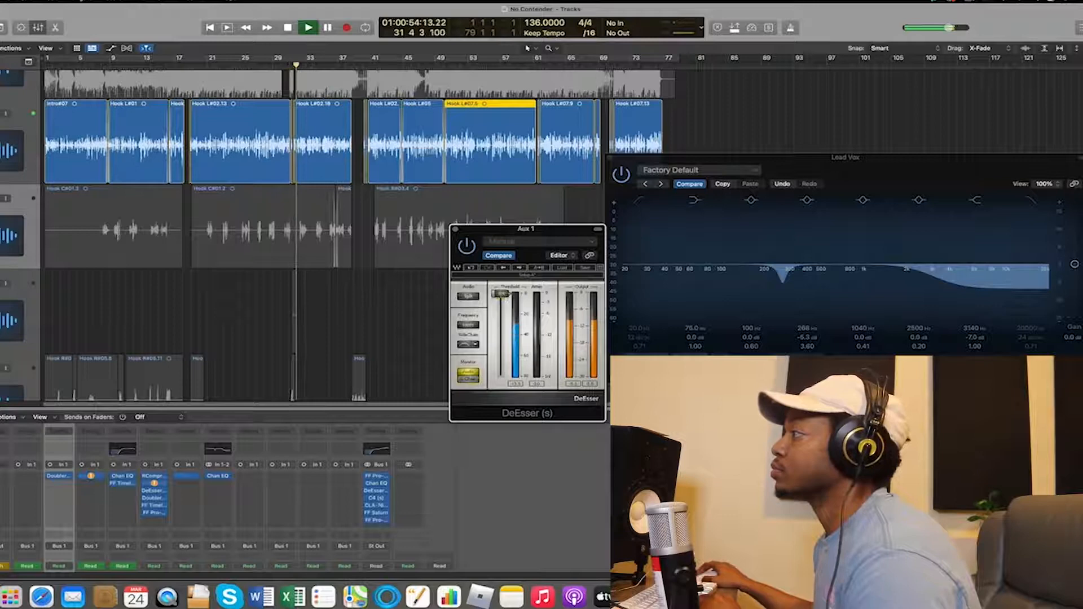
pyautogui.moveTo(500, 301); pyautogui.dragTo(500, 328)
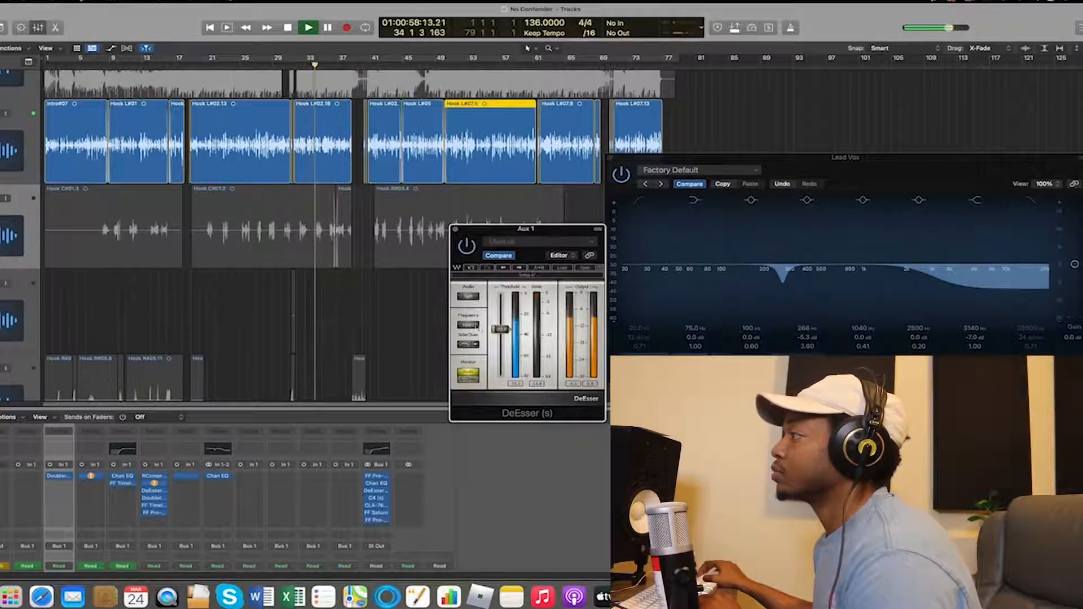
pyautogui.press('space')
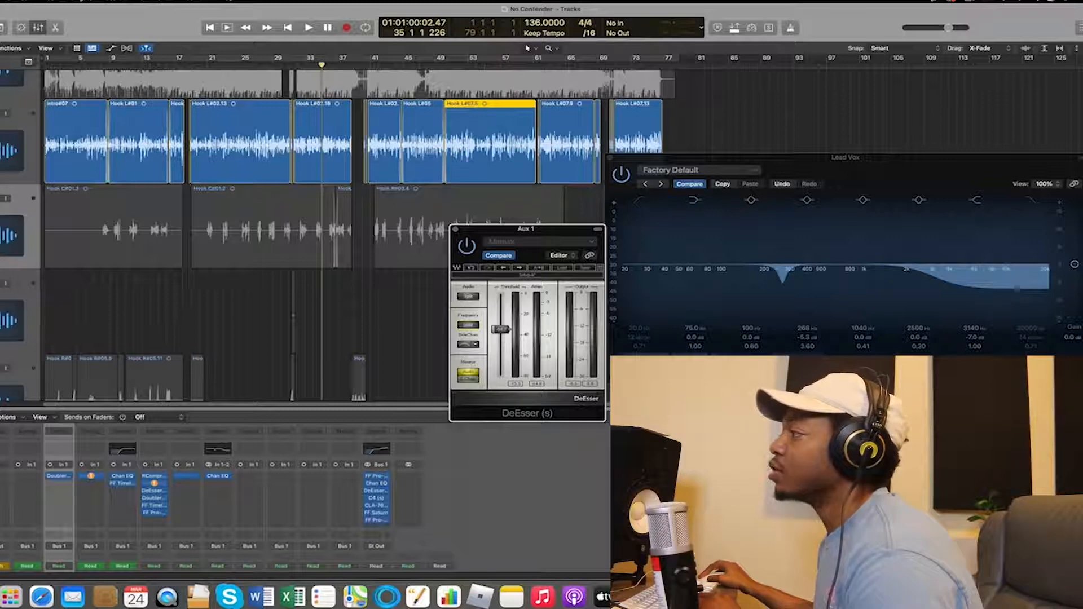
# Step: Listen to further lead vocal passages with the lowered DeEsser threshold, pausing in between
pyautogui.press('space')
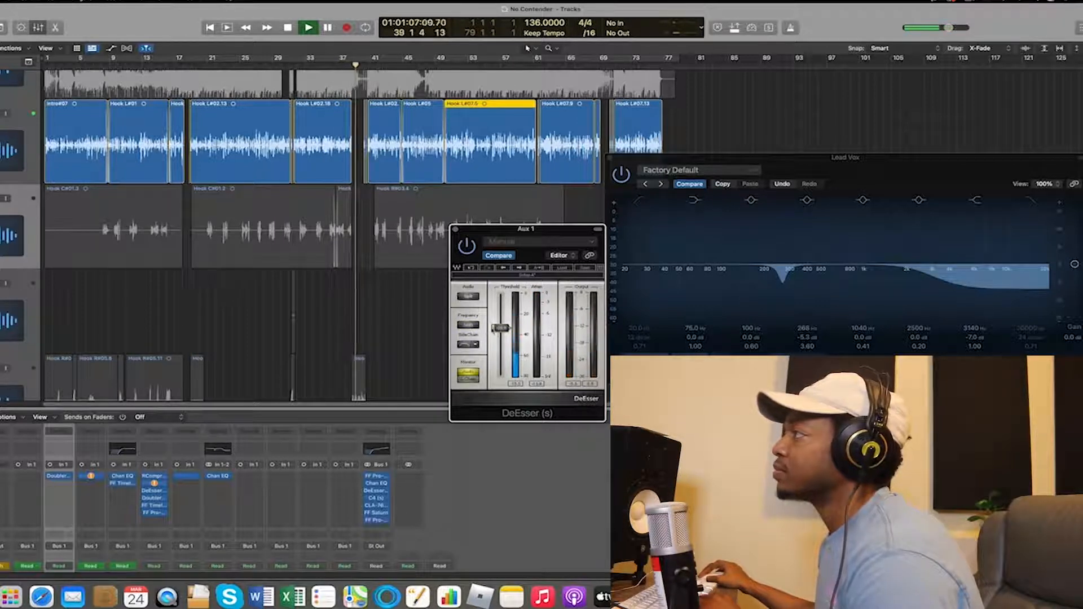
pyautogui.press('space')
pyautogui.press('space')
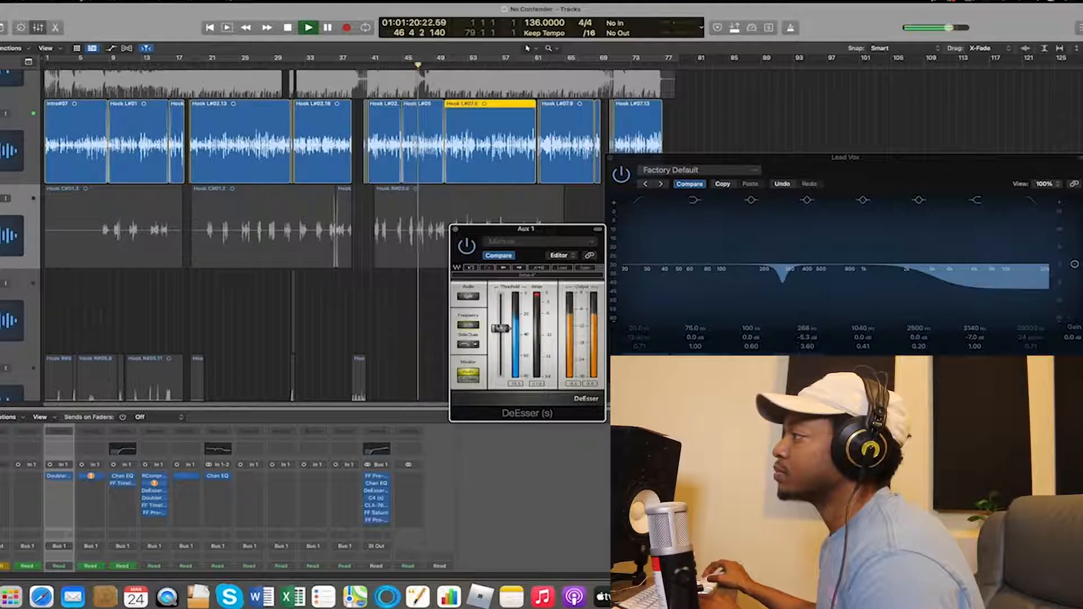
pyautogui.press('space')
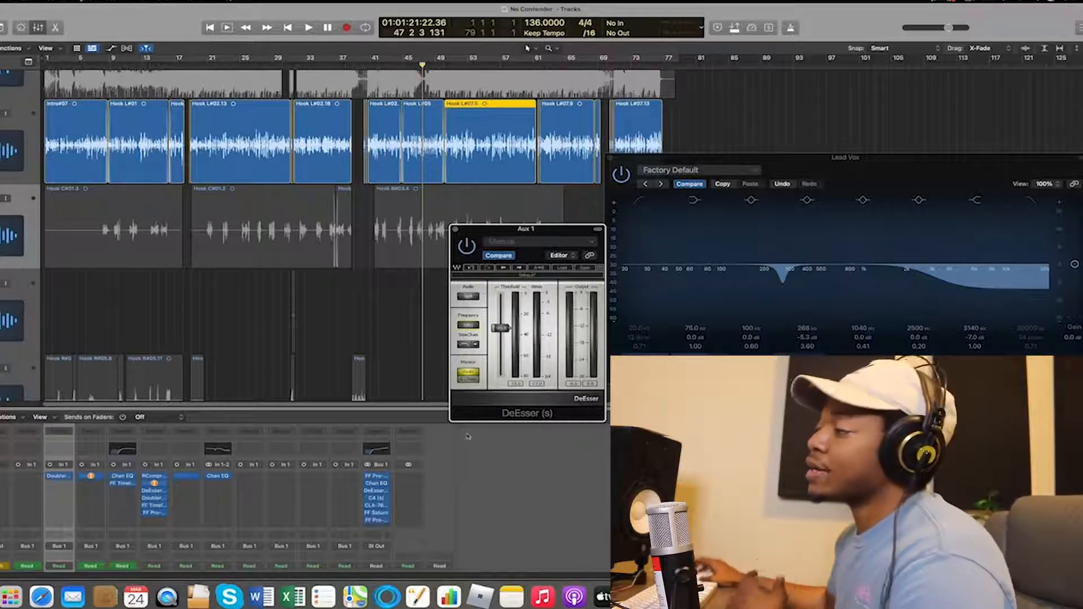
# Step: Open the Channel EQ on Aux 1 and raise its high shelf to +3.2 dB
pyautogui.click(377, 484)
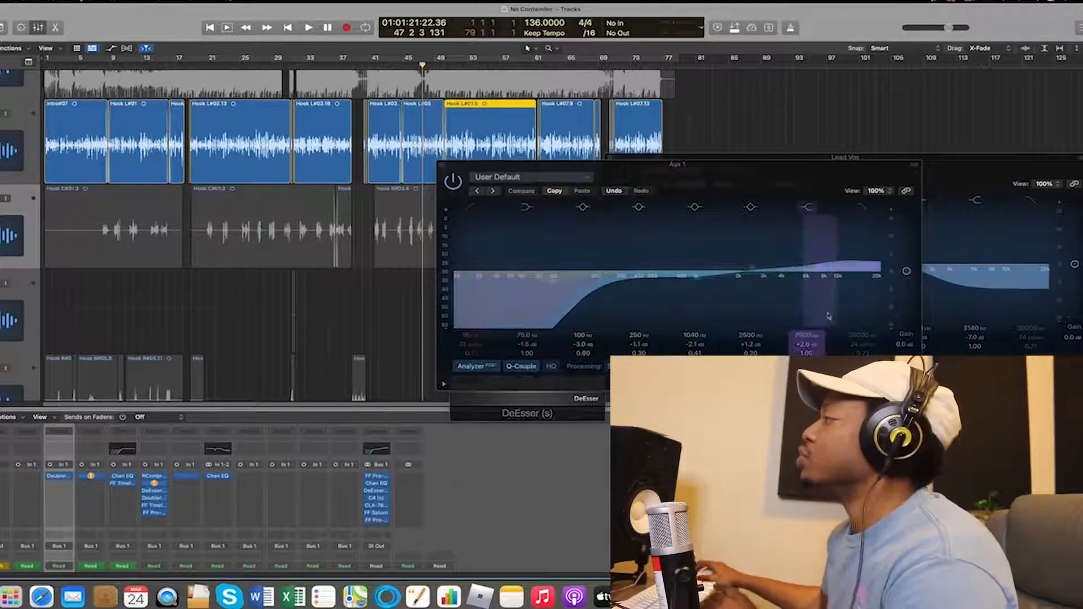
pyautogui.moveTo(817, 269); pyautogui.dragTo(818, 266)
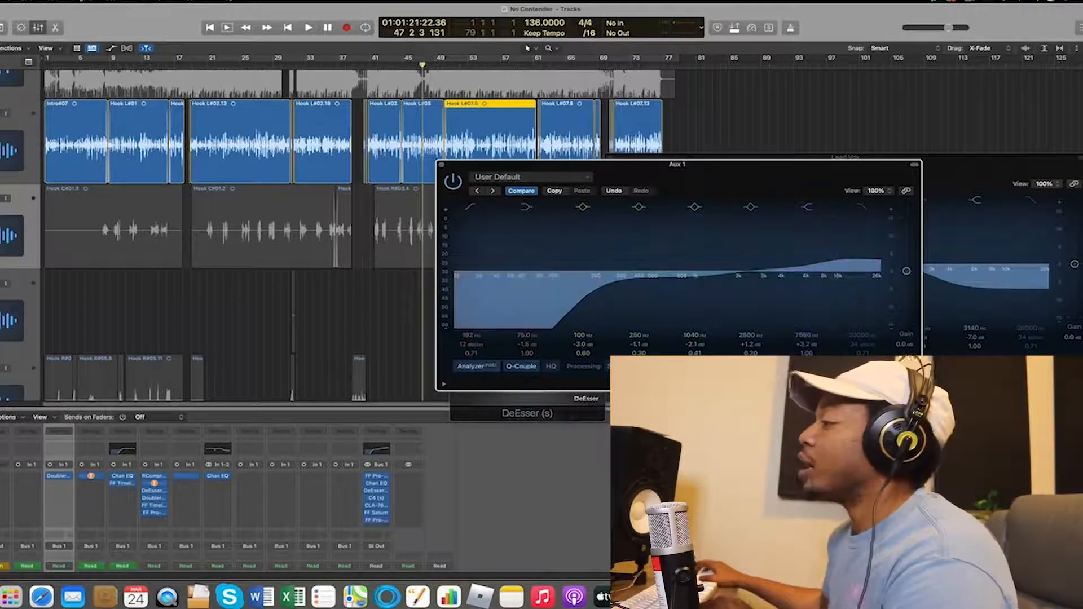
# Step: Close the Channel EQ on Aux 1, inspect the high band in the C4 multiband processor, and close the C4
pyautogui.click(375, 490)
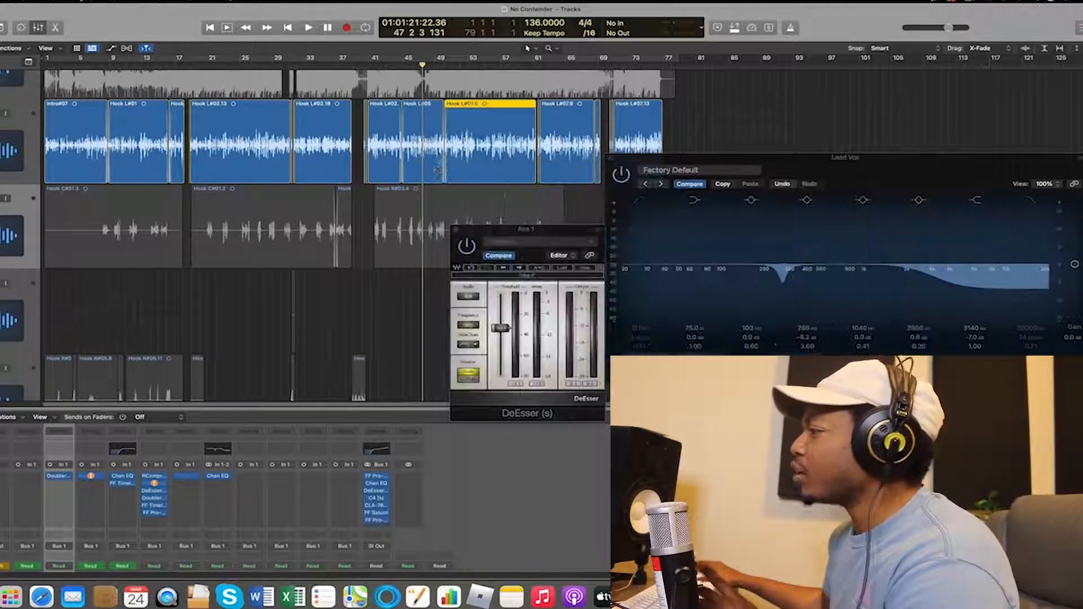
pyautogui.click(375, 498)
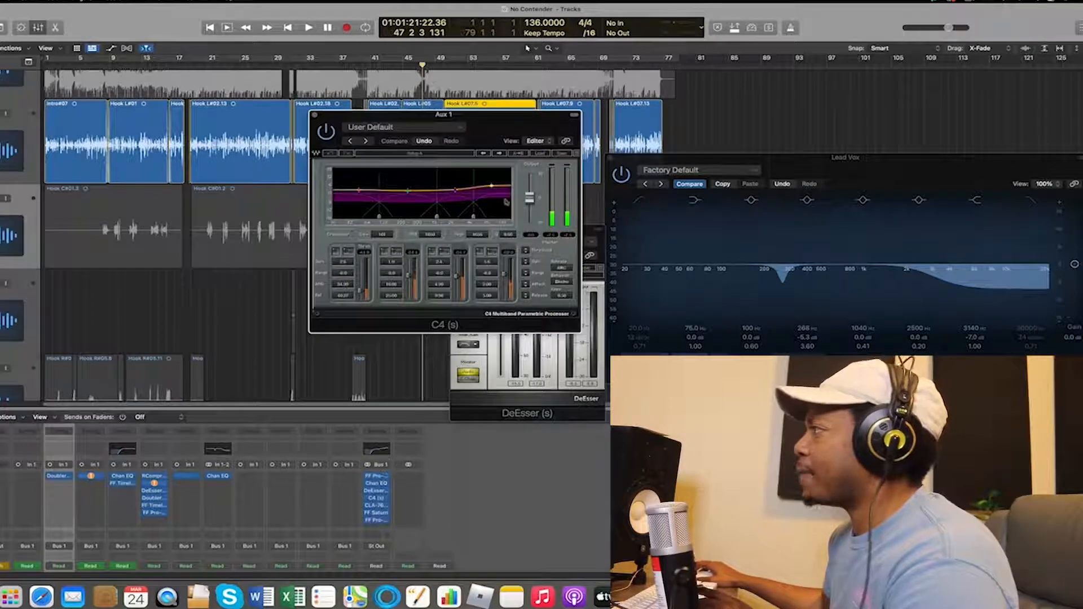
pyautogui.click(492, 185)
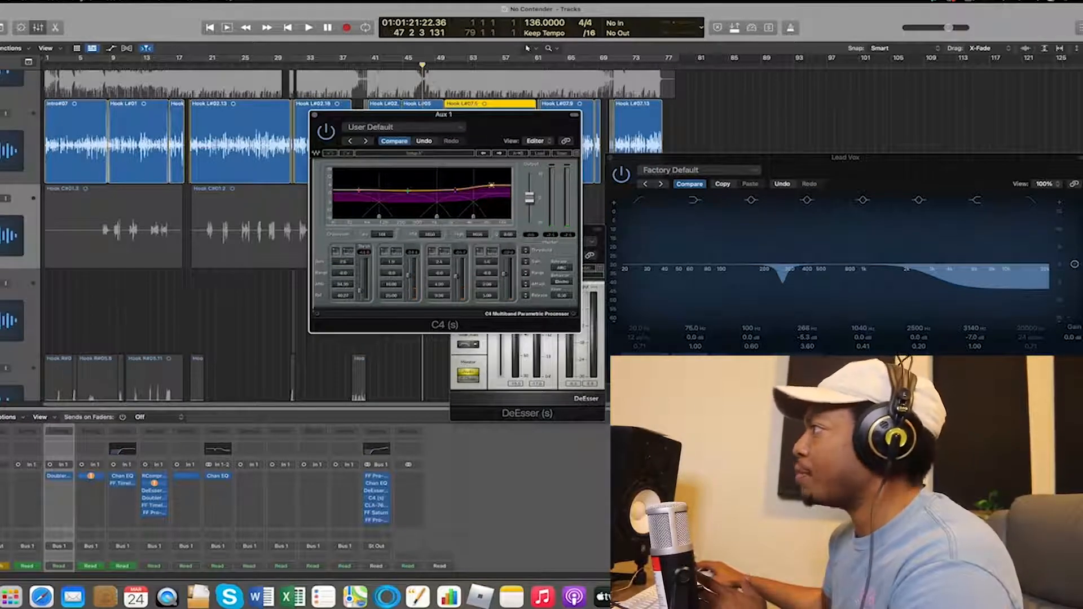
pyautogui.click(315, 116)
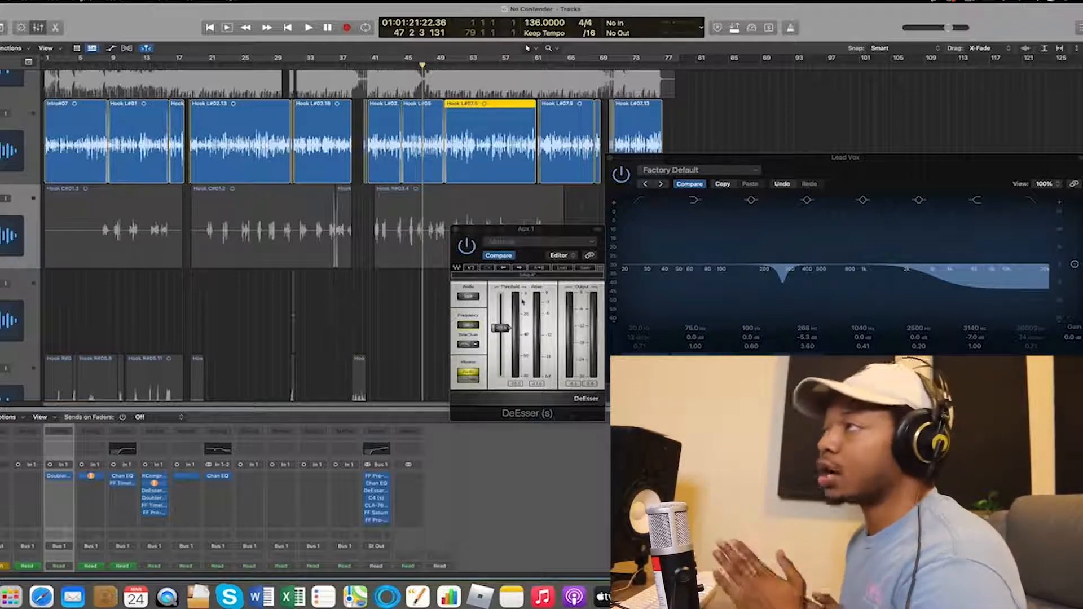
# Step: Unsolo the lead vocal during playback to hear the full mix, and lower the DeEsser's Threshold fader slightly
pyautogui.press('space')
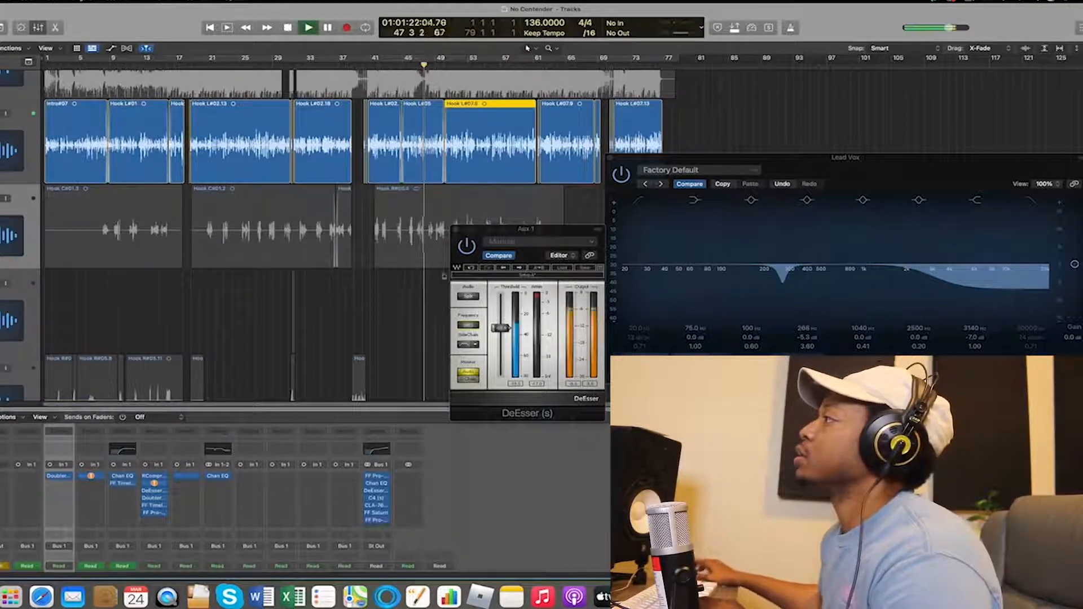
pyautogui.press('s')
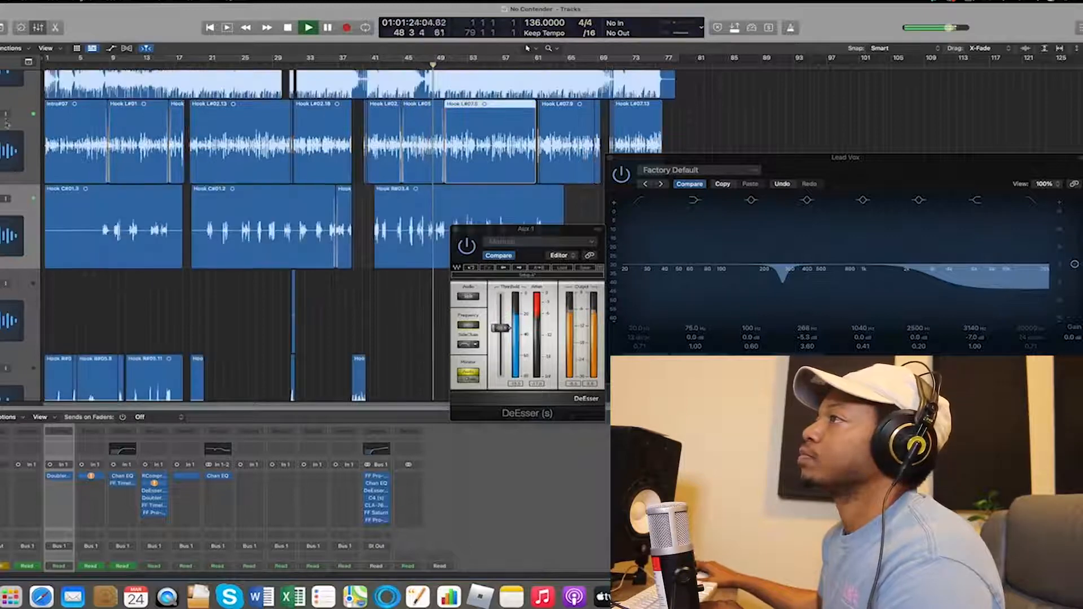
pyautogui.scroll(3, 282, 237)
pyautogui.click(504, 329)
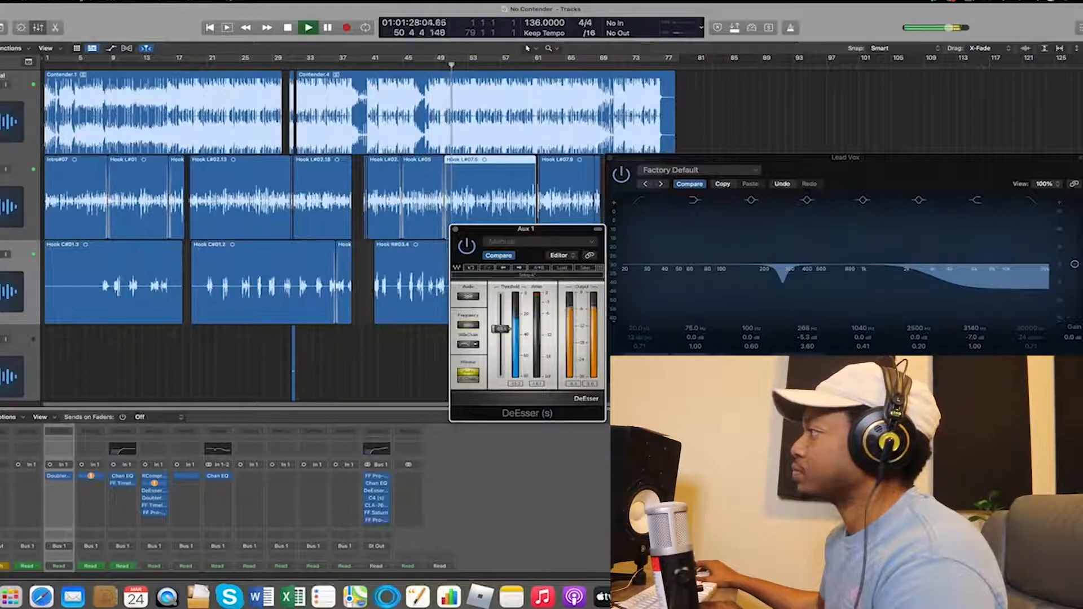
# Step: Mute and unmute the Contender beat track during playback to compare the de-essed vocals alone and in the mix, and stop
pyautogui.press('m')
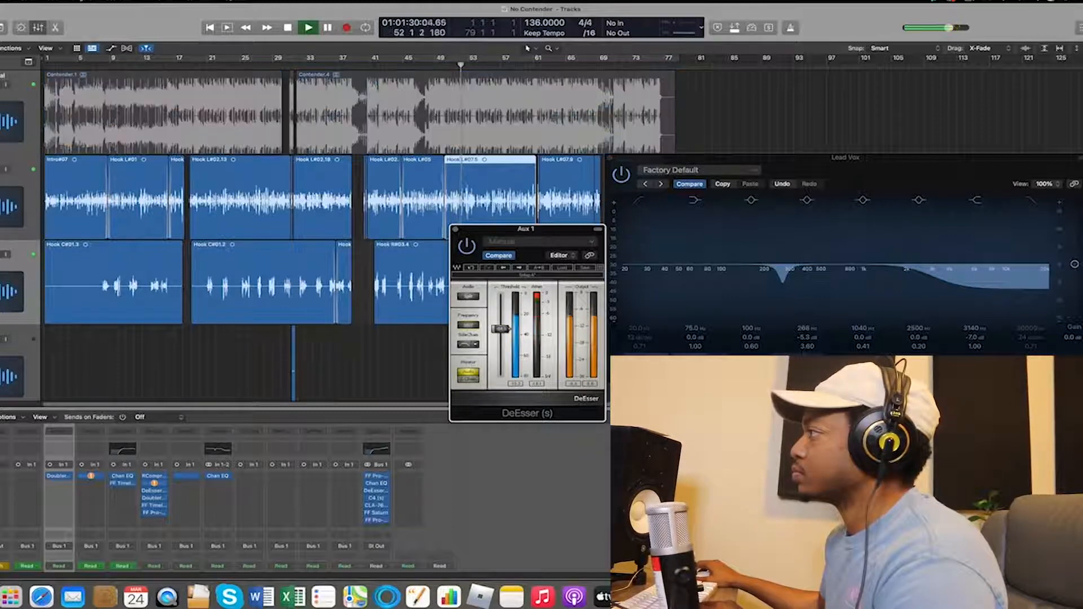
pyautogui.press('m')
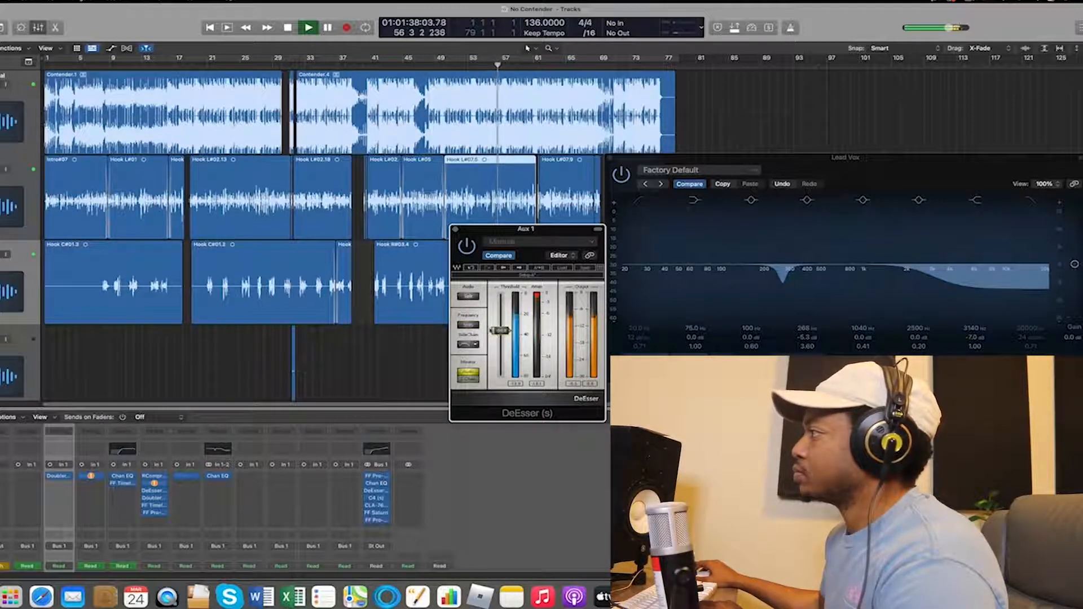
pyautogui.press('space')
pyautogui.press('space')
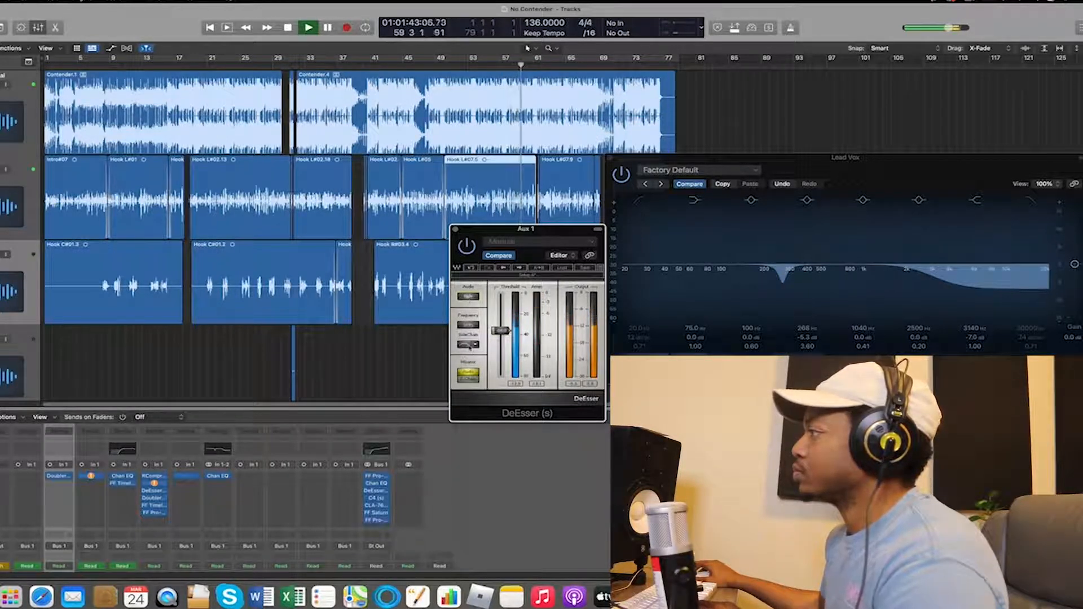
pyautogui.press('space')
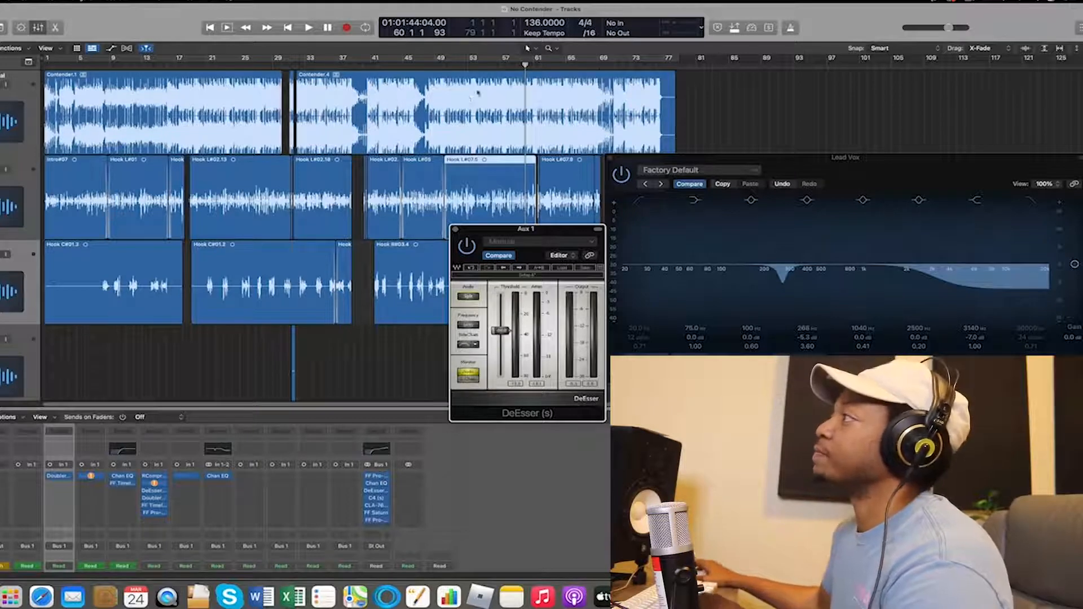
# Step: Replay the full mix from about bar 53 while fine-tuning the DeEsser's threshold and switching its Audio processing mode
pyautogui.press('space')
pyautogui.click(471, 65)
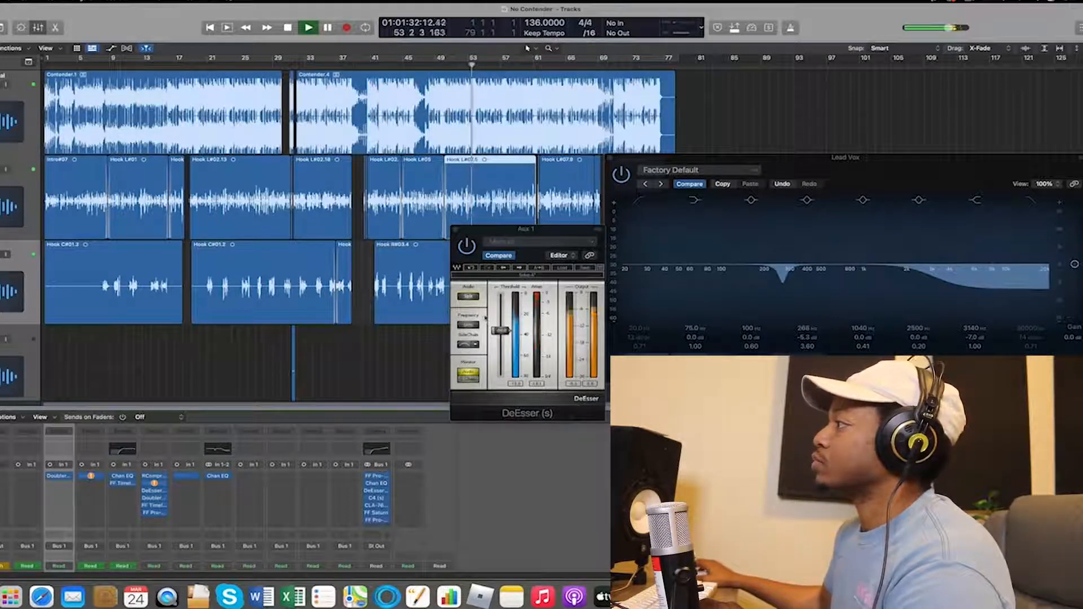
pyautogui.moveTo(500, 330); pyautogui.dragTo(500, 329)
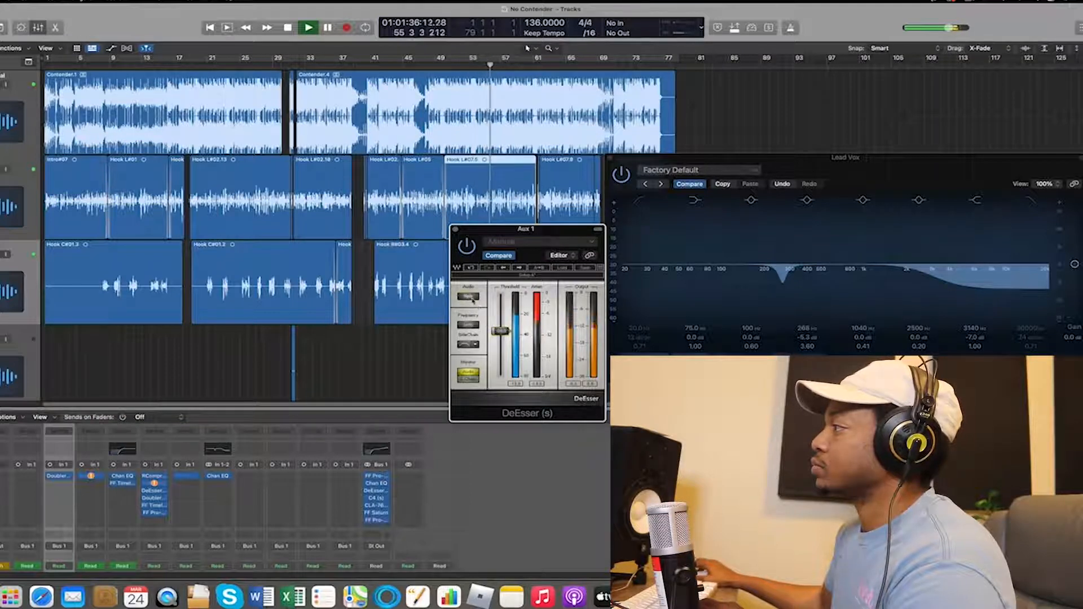
pyautogui.click(472, 298)
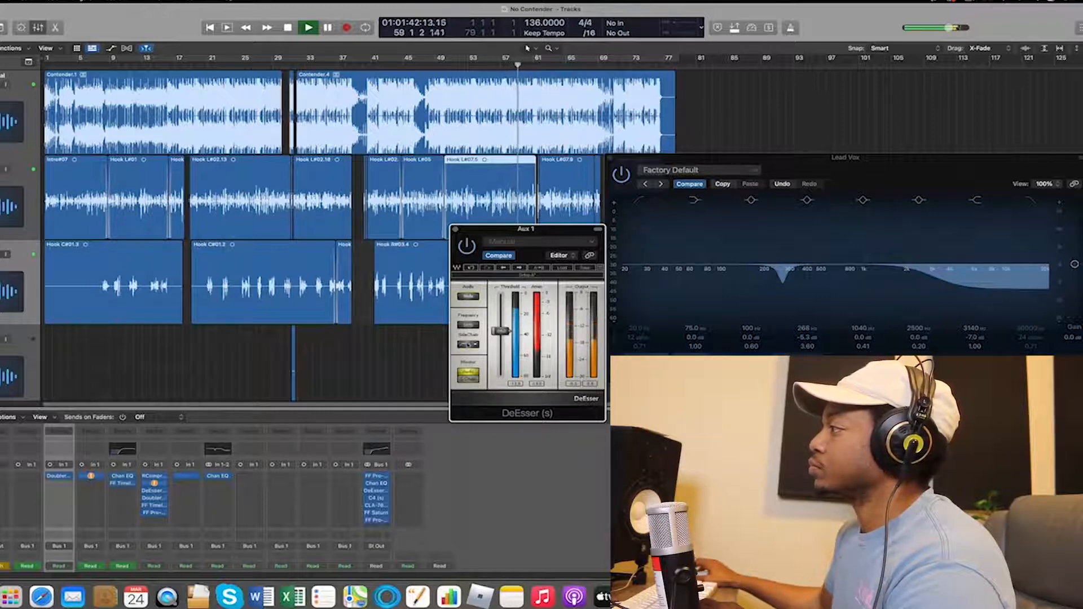
# Step: Listen to the vocals with the beat briefly muted in the changed Audio mode, restore the beat, and stop playback
pyautogui.press('m')
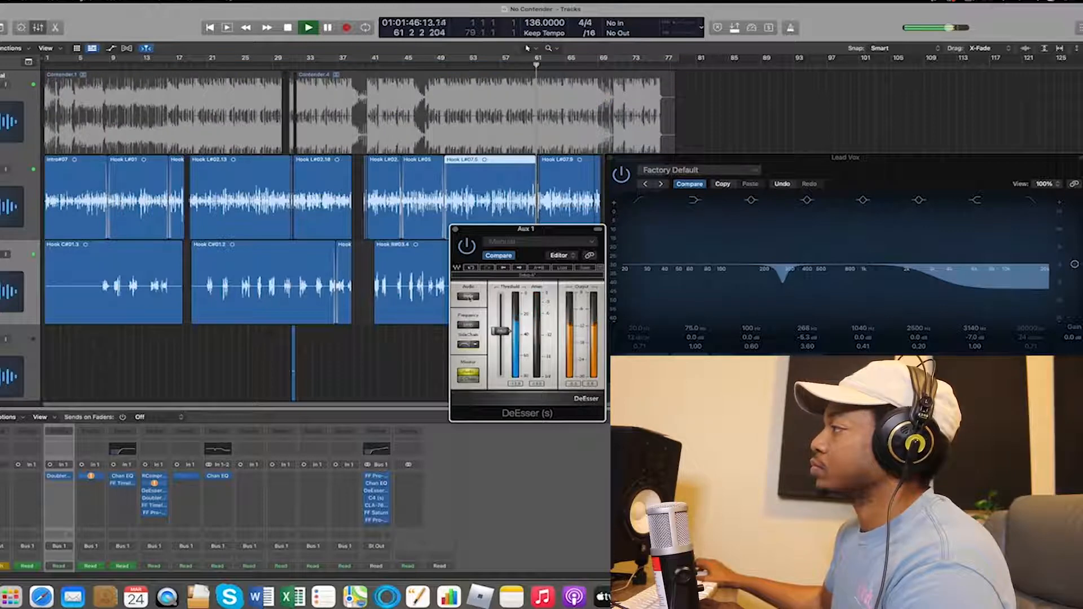
pyautogui.press('m')
pyautogui.press('space')
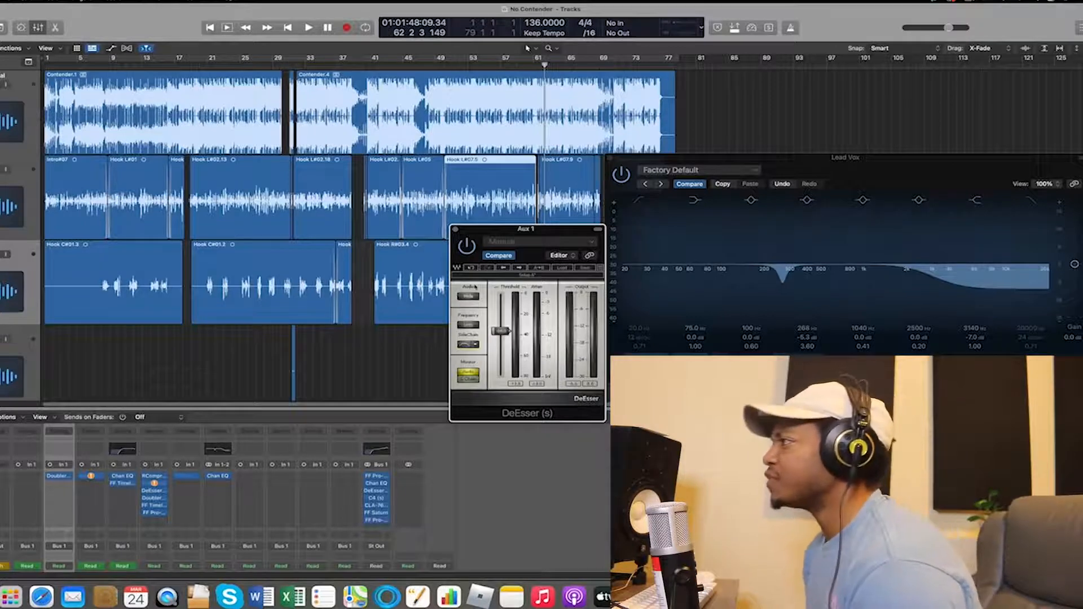
pyautogui.press('space')
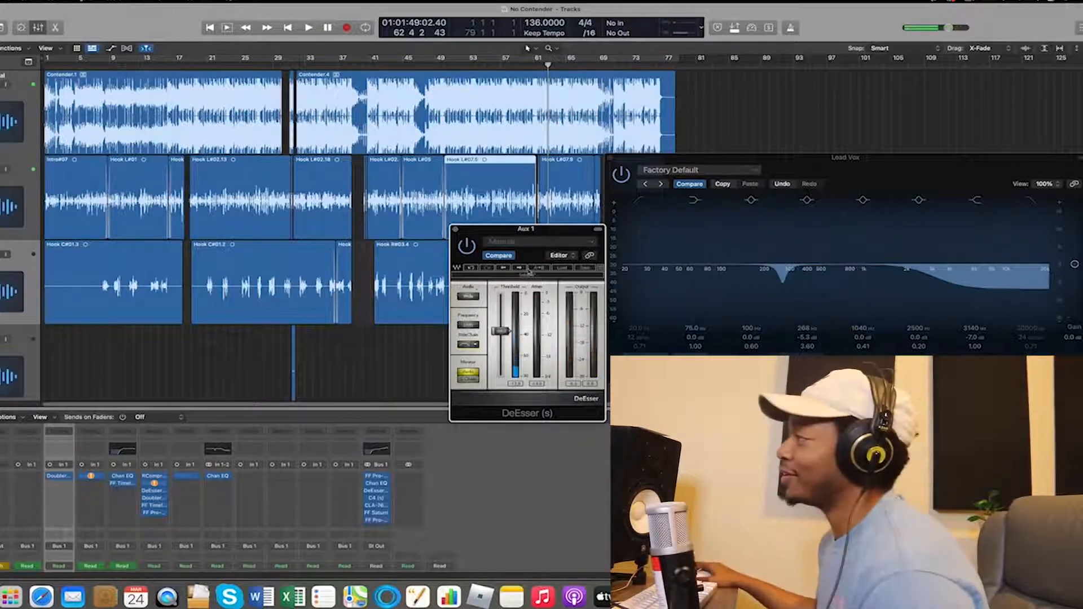
# Step: Raise the Threshold fader of the DeEsser on Aux 1 slightly, keeping the same plug-in in its insert slot
pyautogui.click(386, 490)
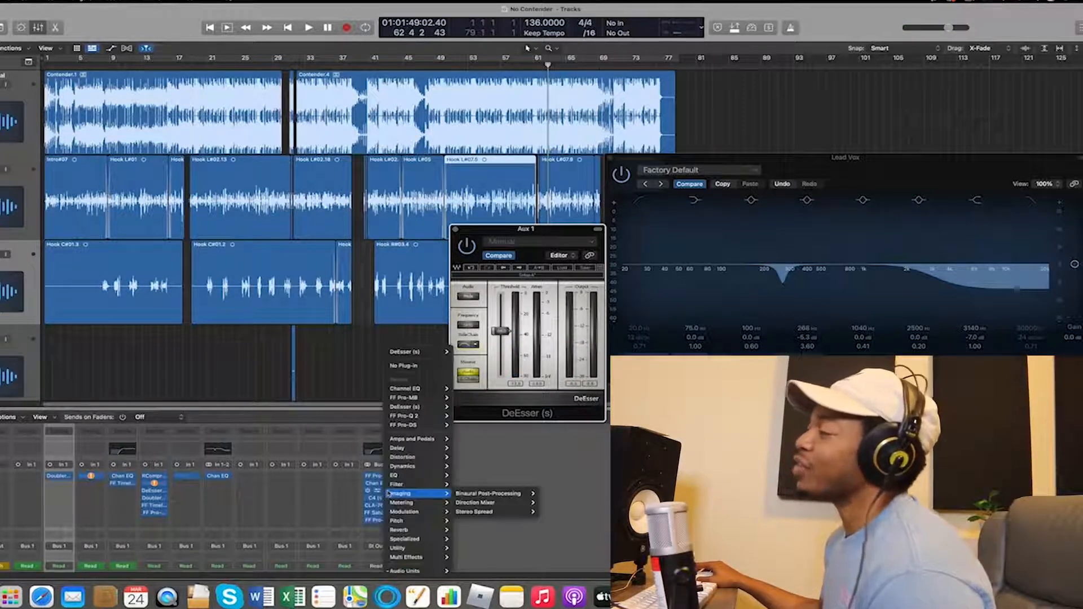
pyautogui.click(348, 493)
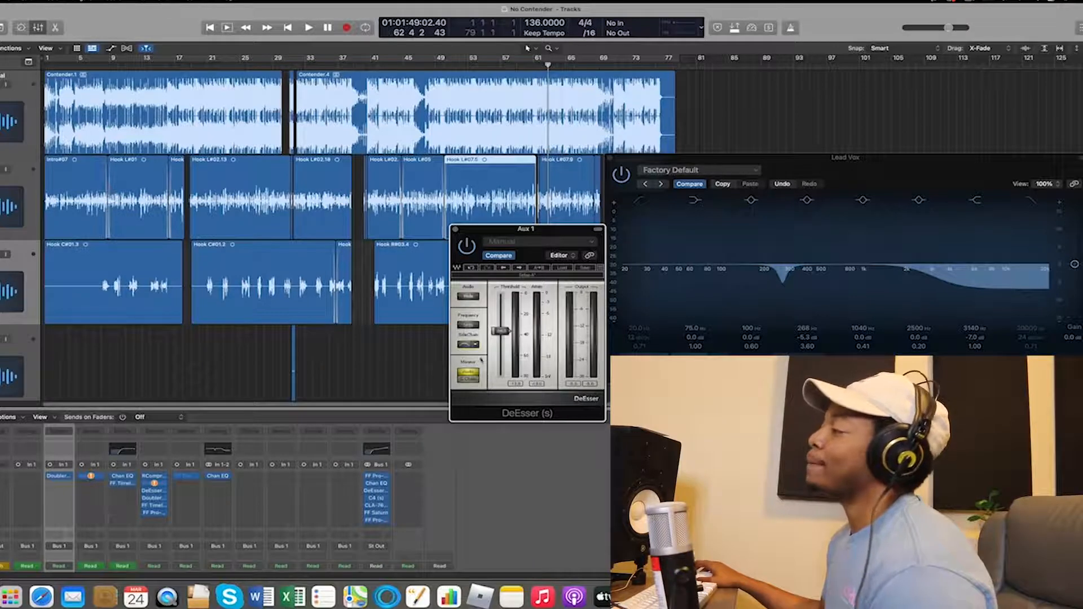
pyautogui.moveTo(500, 331); pyautogui.dragTo(500, 319)
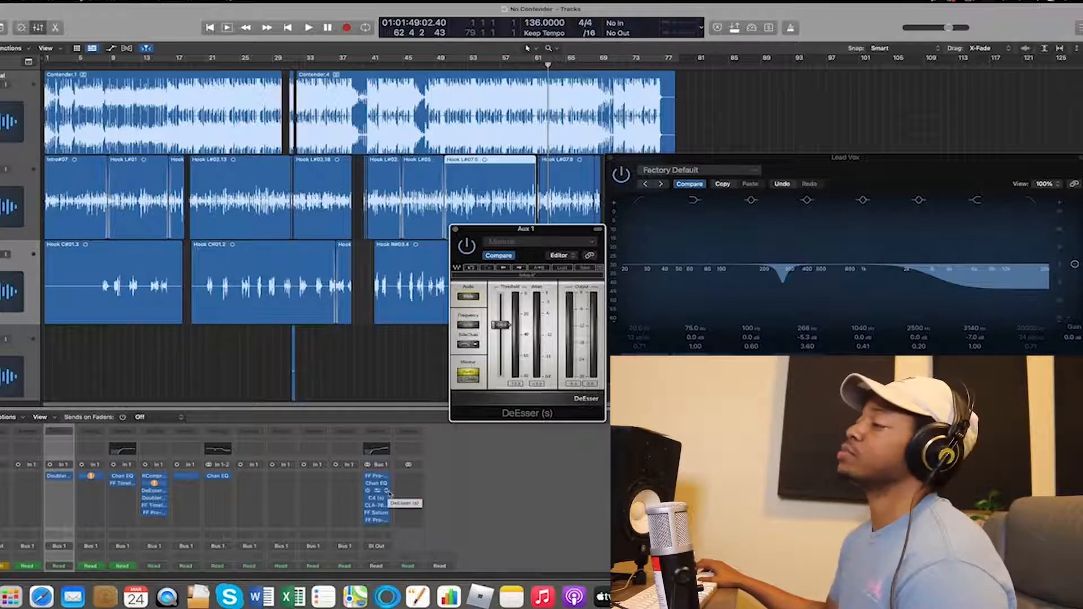
pyautogui.click(389, 494)
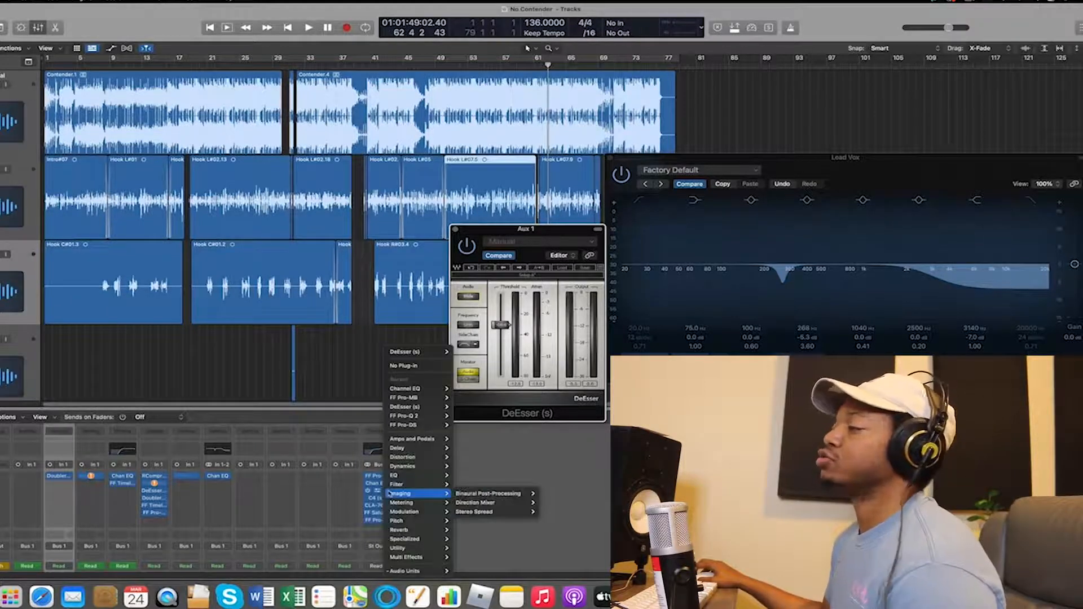
pyautogui.click(349, 516)
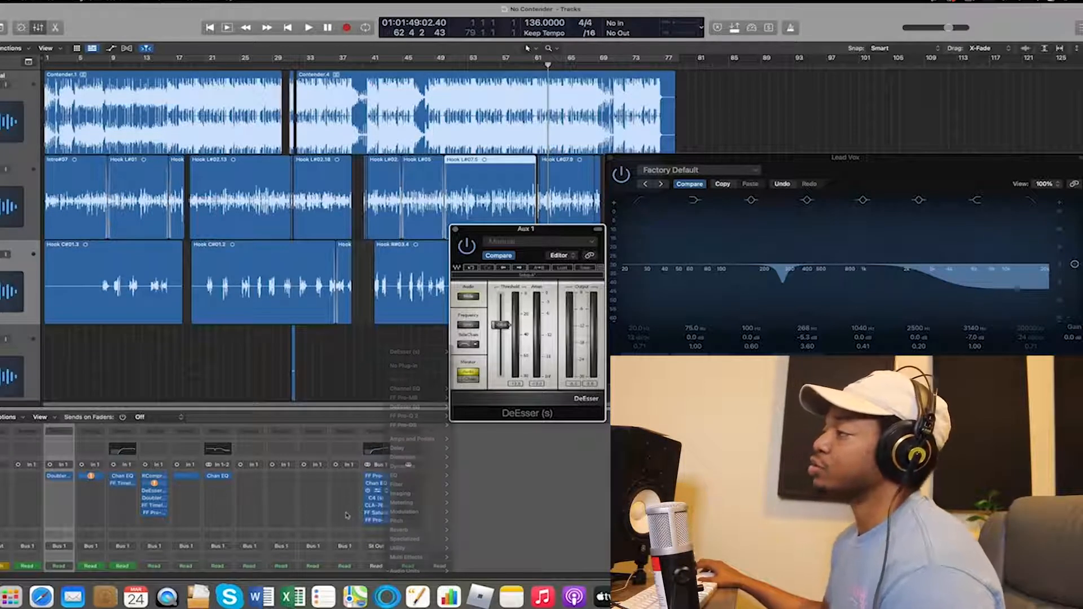